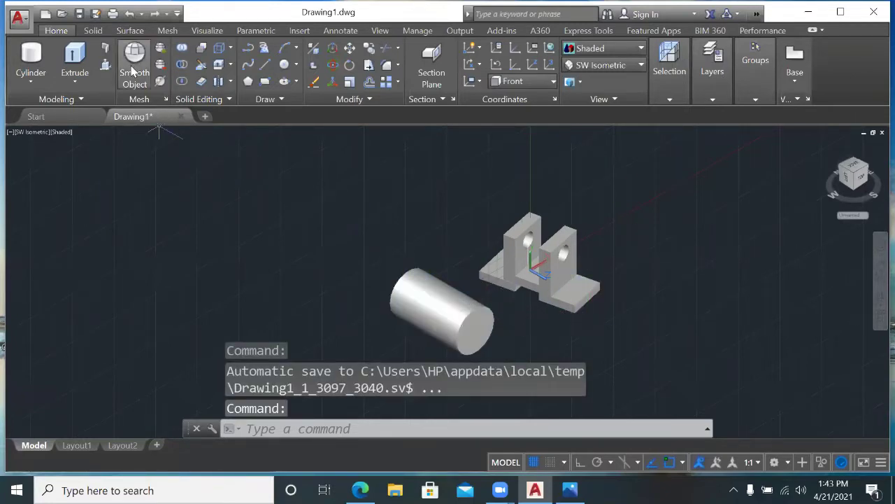
# - Begin subtracting one solid from the cylinder, then cancel the subtraction
pyautogui.click(180, 65)
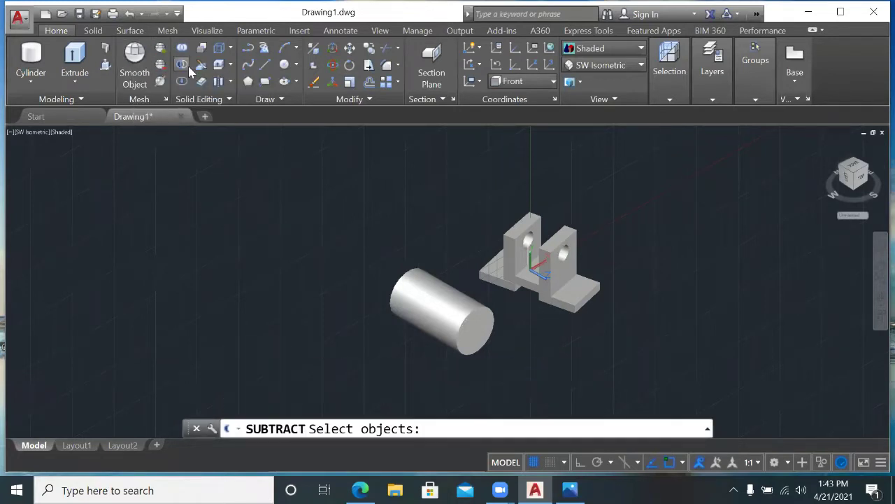
pyautogui.click(469, 295)
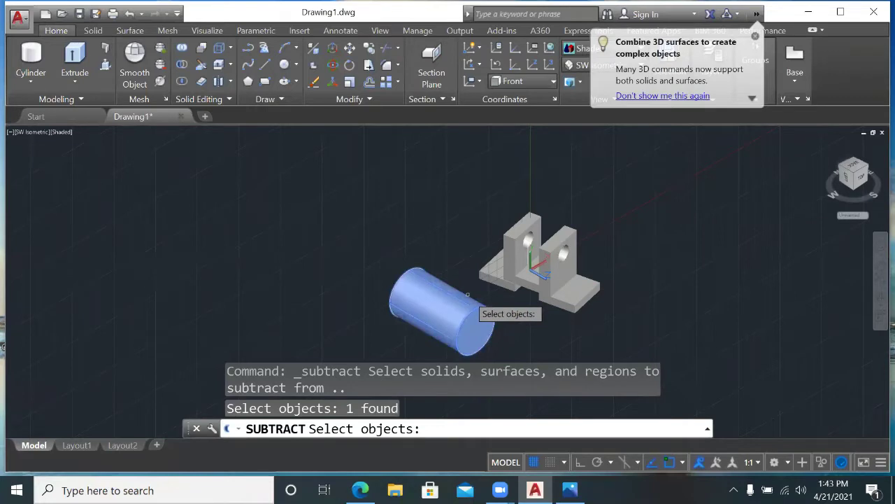
pyautogui.press('Return')
pyautogui.click(476, 325)
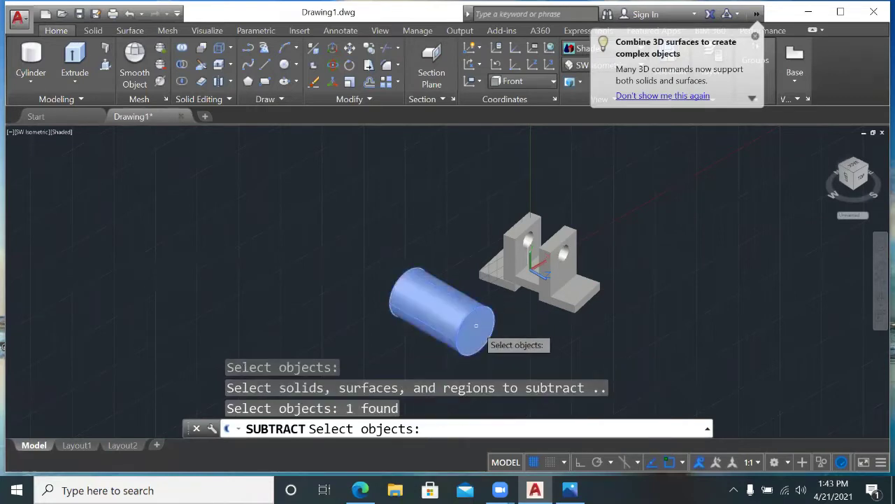
pyautogui.press('Escape')
pyautogui.press('Escape')
pyautogui.press('Escape')
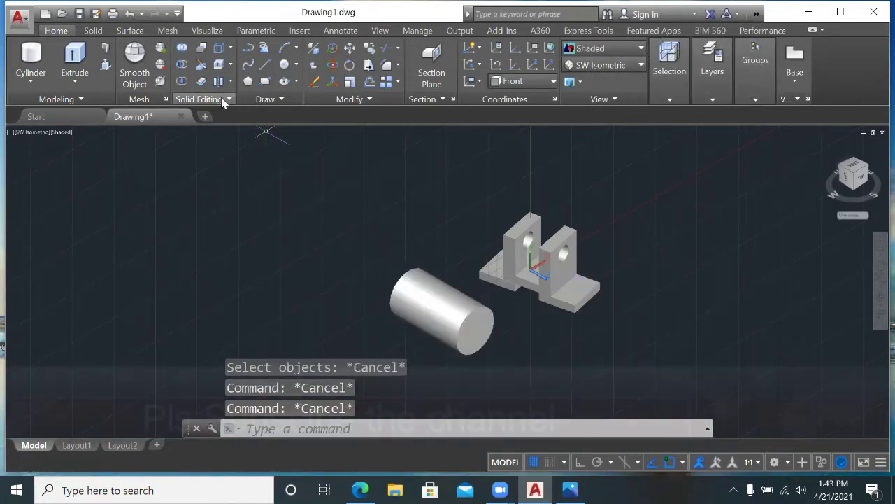
# - Zoom in with a window around the cylinder's end
pyautogui.write('z')
pyautogui.press('Return')
pyautogui.click(513, 298)
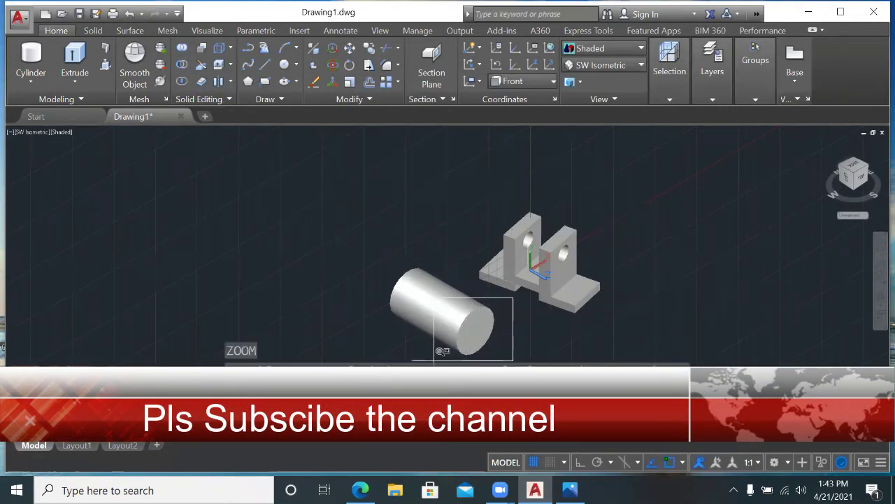
pyautogui.click(422, 357)
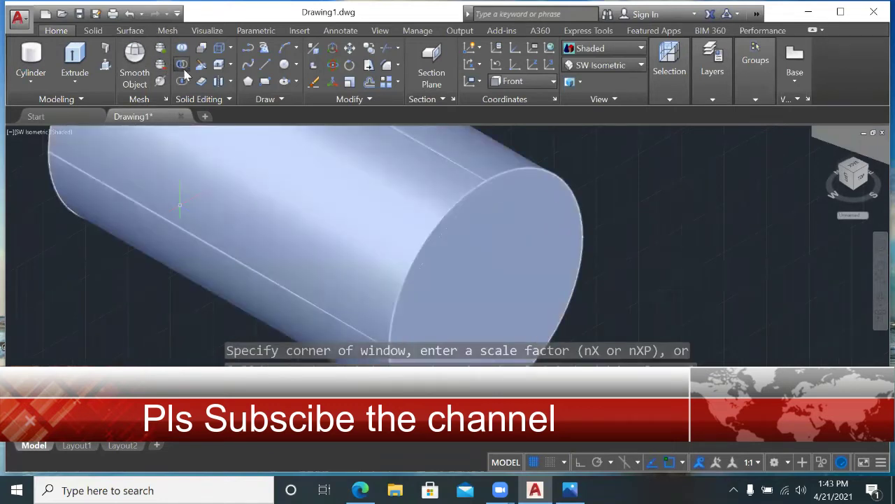
# - Shell the cylinder into a hollow tube, removing its end face
pyautogui.click(183, 65)
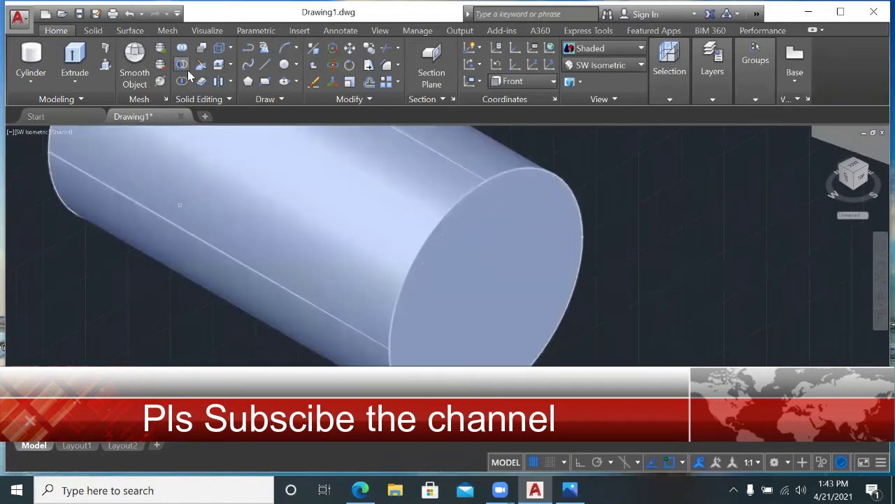
pyautogui.click(493, 162)
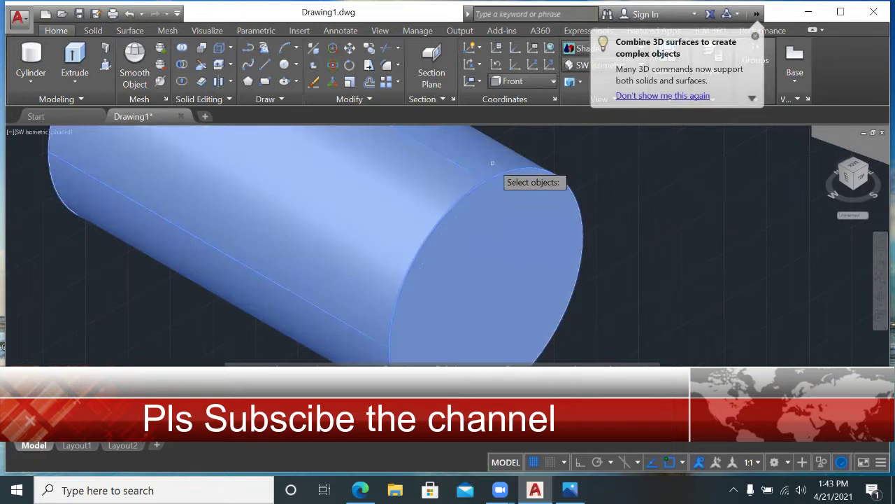
pyautogui.click(492, 163)
pyautogui.press('Return')
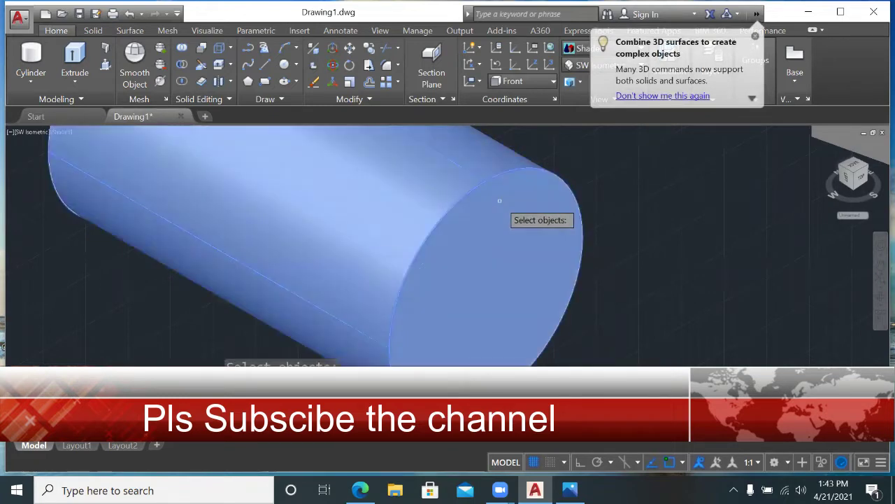
pyautogui.click(498, 200)
pyautogui.press('Return')
pyautogui.press('Escape')
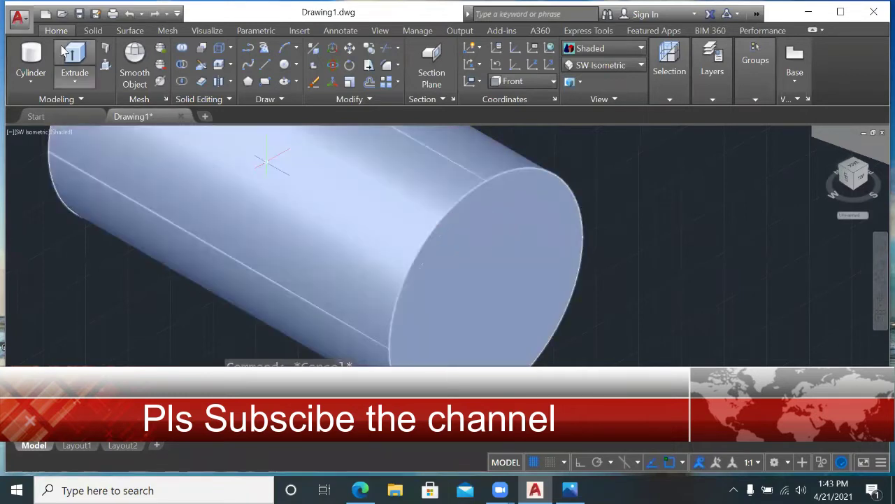
# - Start a subtraction with the tube chosen as the solid to keep
pyautogui.click(185, 65)
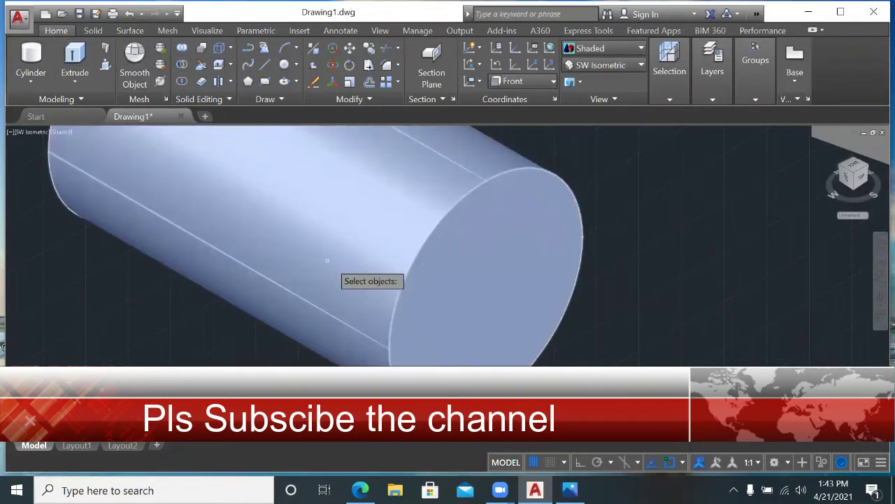
pyautogui.click(343, 269)
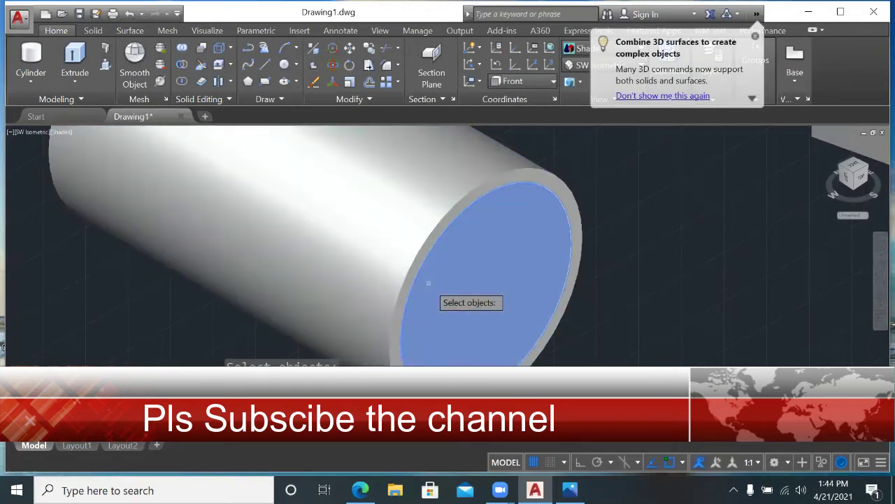
pyautogui.press('Return')
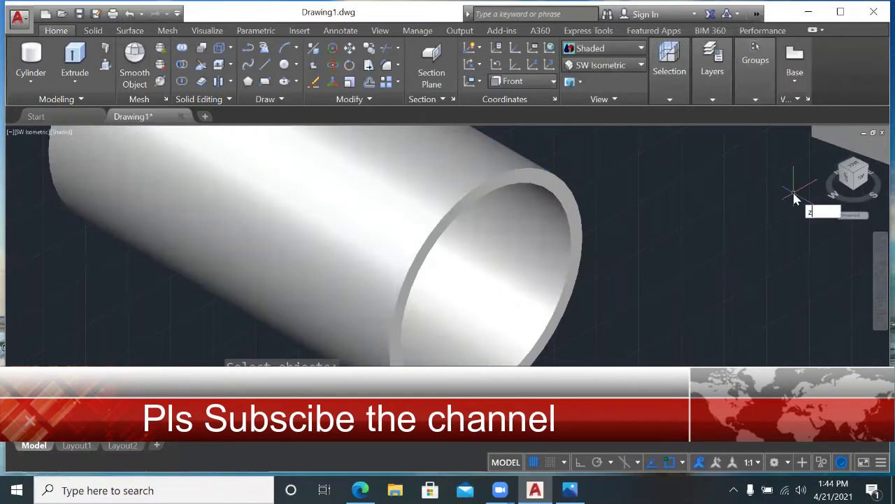
# - Zoom to extents so the tube and bracket show together
pyautogui.press('Return')
pyautogui.write('e')
pyautogui.press('Return')
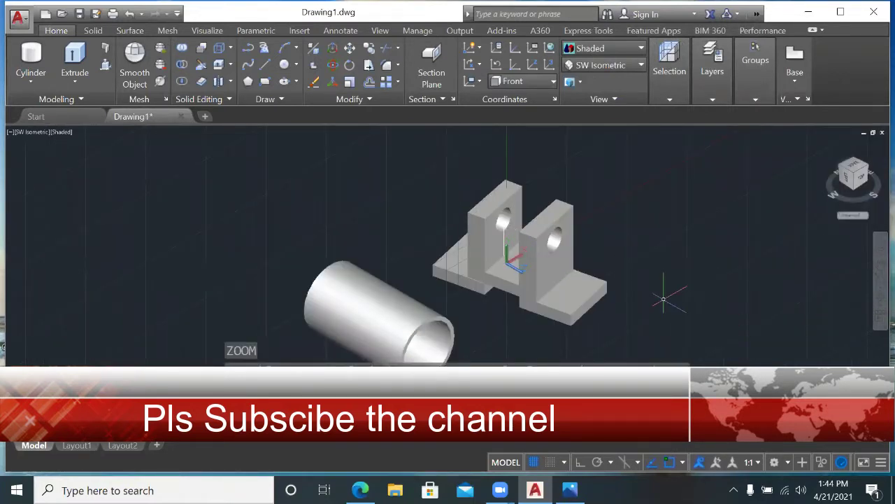
# - Orbit to view the tube end-on, then union all the bracket's pieces into one solid
pyautogui.click(880, 298)
pyautogui.moveTo(579, 315)
pyautogui.mouseDown()
pyautogui.moveTo(508, 256)
pyautogui.moveTo(680, 281)
pyautogui.moveTo(740, 318)
pyautogui.moveTo(444, 280)
pyautogui.moveTo(580, 340)
pyautogui.moveTo(484, 274)
pyautogui.moveTo(513, 307)
pyautogui.moveTo(519, 296)
pyautogui.moveTo(424, 254)
pyautogui.moveTo(490, 293)
pyautogui.moveTo(561, 306)
pyautogui.mouseUp()
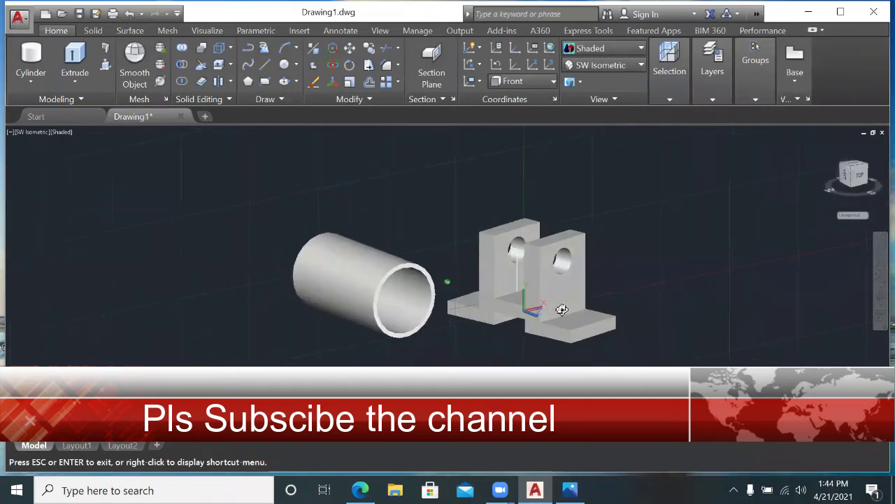
pyautogui.click(180, 49)
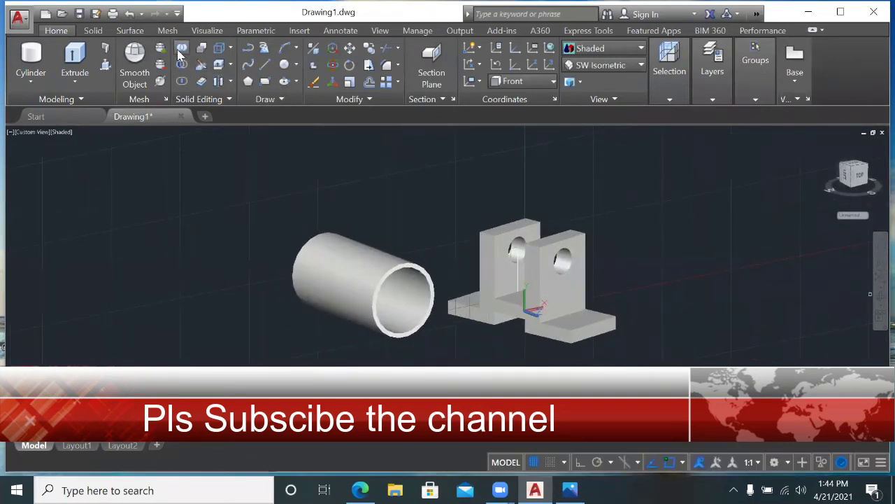
pyautogui.click(605, 203)
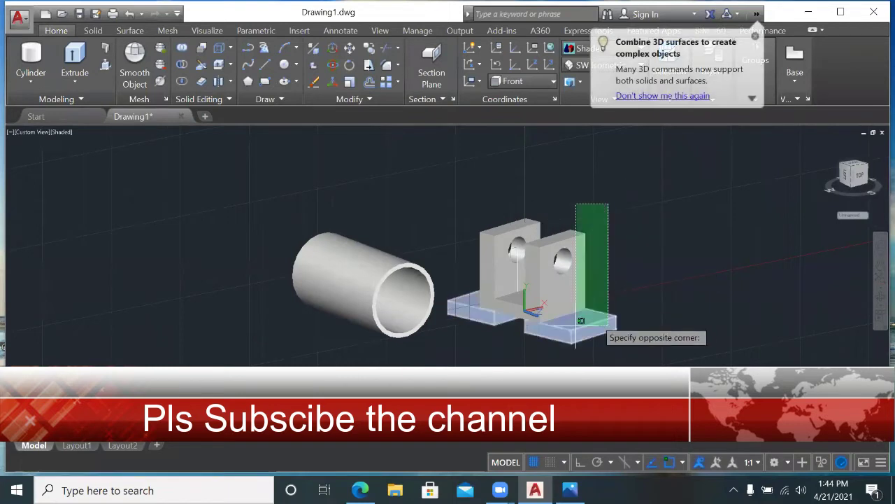
pyautogui.click(481, 350)
pyautogui.press('Return')
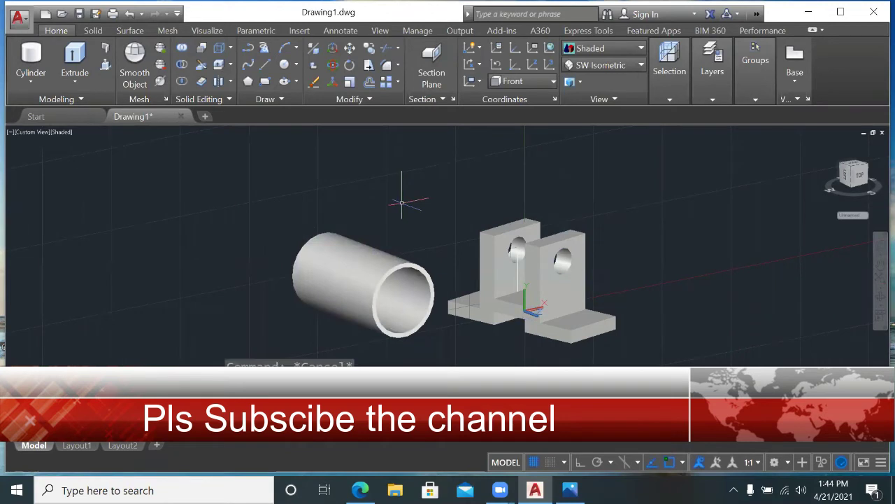
pyautogui.write('c')
pyautogui.press('Return')
# - Draw a small circle left of the tube and extrude it into a cylinder
pyautogui.click(144, 248)
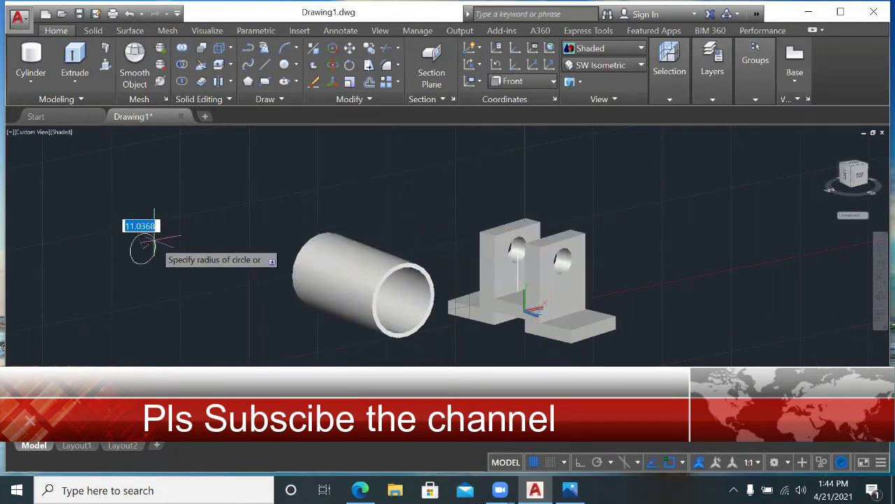
pyautogui.click(156, 250)
pyautogui.press('Return')
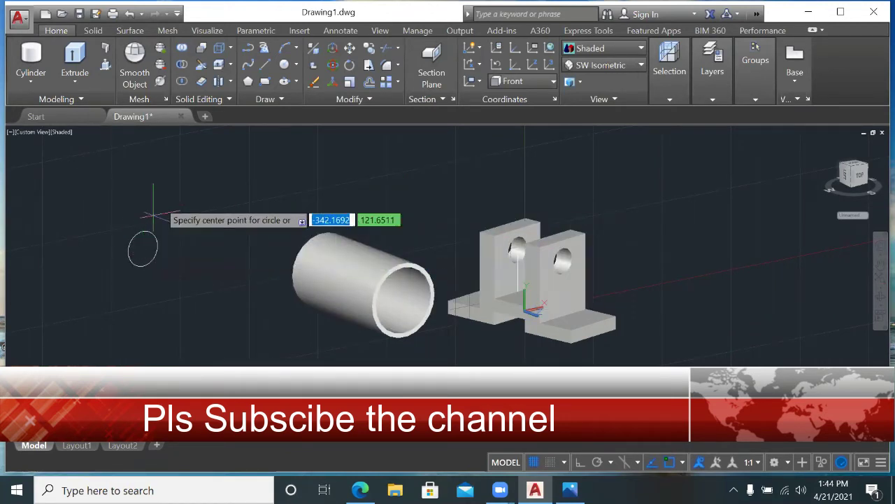
pyautogui.click(75, 73)
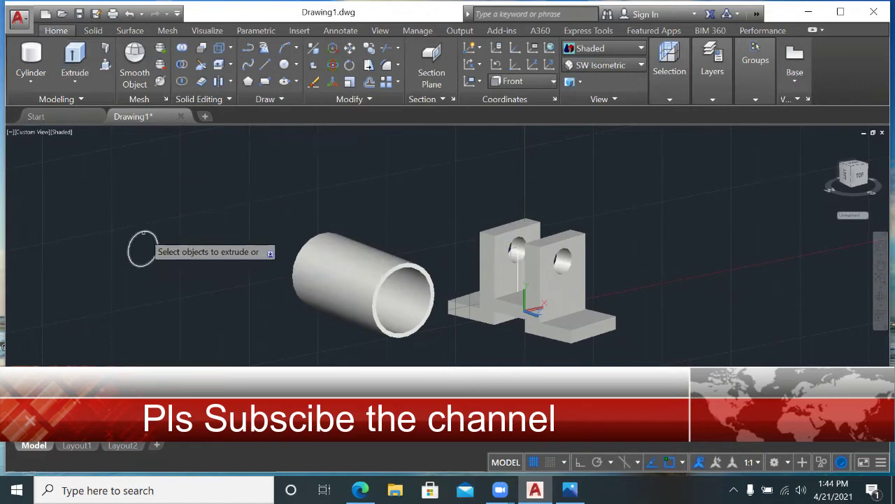
pyautogui.click(130, 238)
pyautogui.click(128, 225)
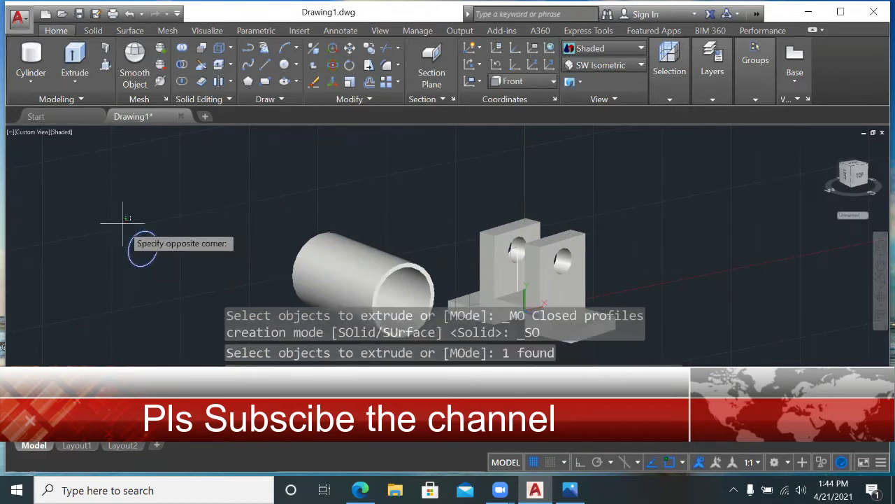
pyautogui.click(145, 253)
pyautogui.press('Return')
pyautogui.click(190, 294)
pyautogui.press('Return')
pyautogui.press('Return')
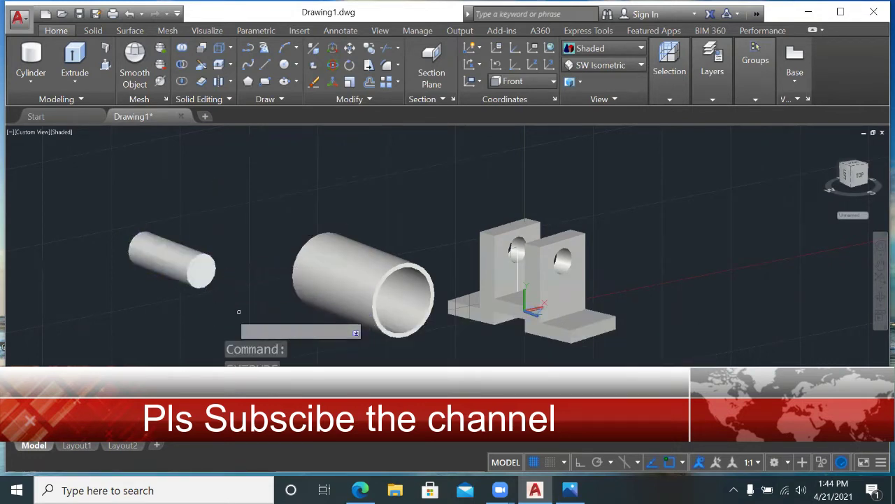
pyautogui.press('Escape')
# - Move the small cylinder from its end centre into the bracket's hole
pyautogui.write('m')
pyautogui.press('Return')
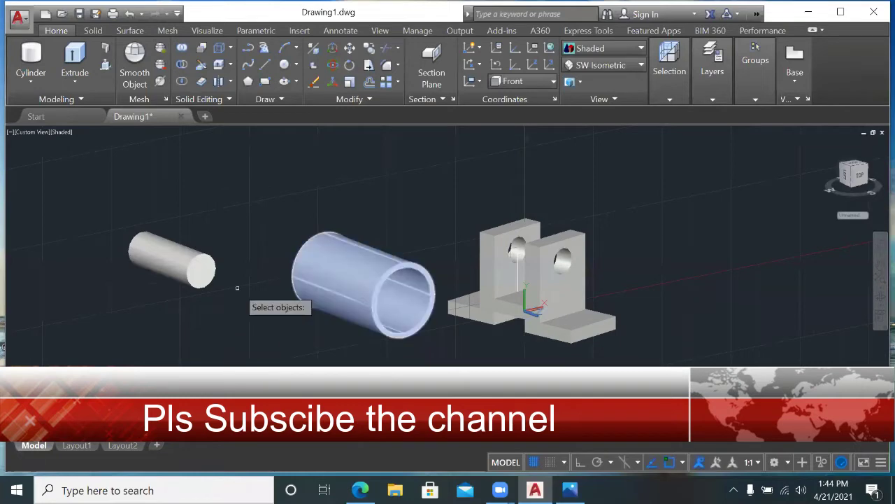
pyautogui.click(197, 270)
pyautogui.press('Return')
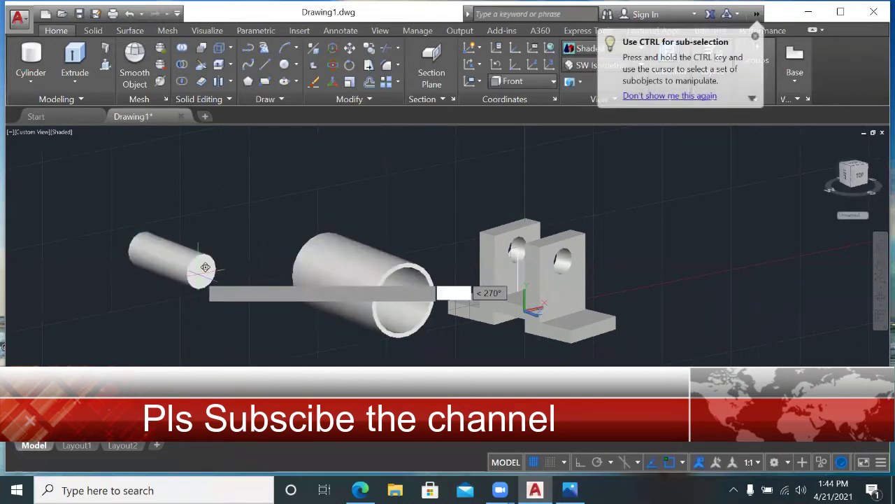
pyautogui.click(201, 273)
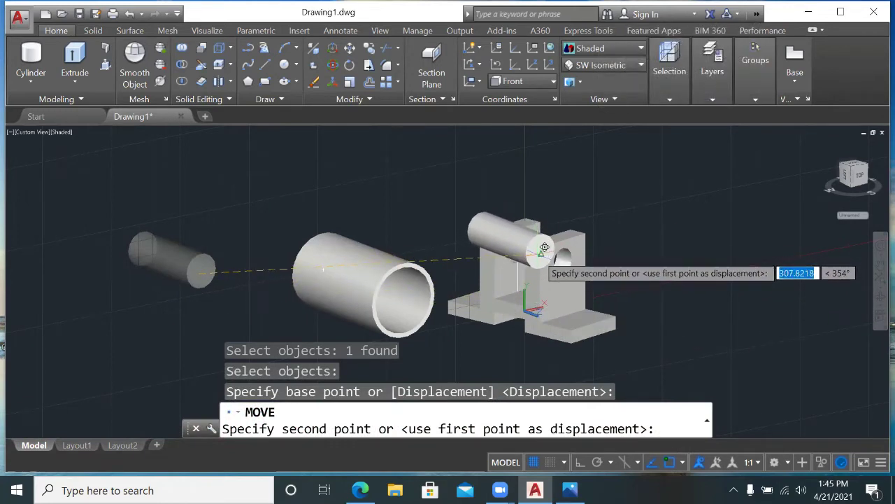
pyautogui.click(544, 248)
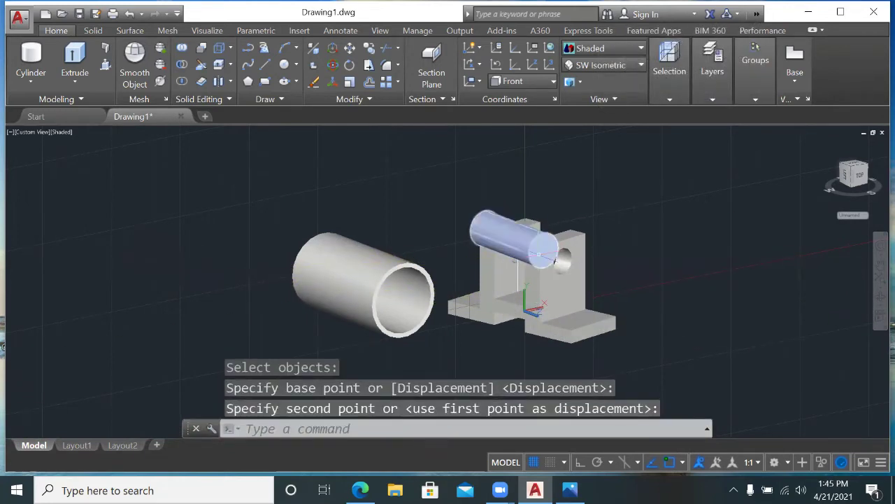
pyautogui.click(182, 48)
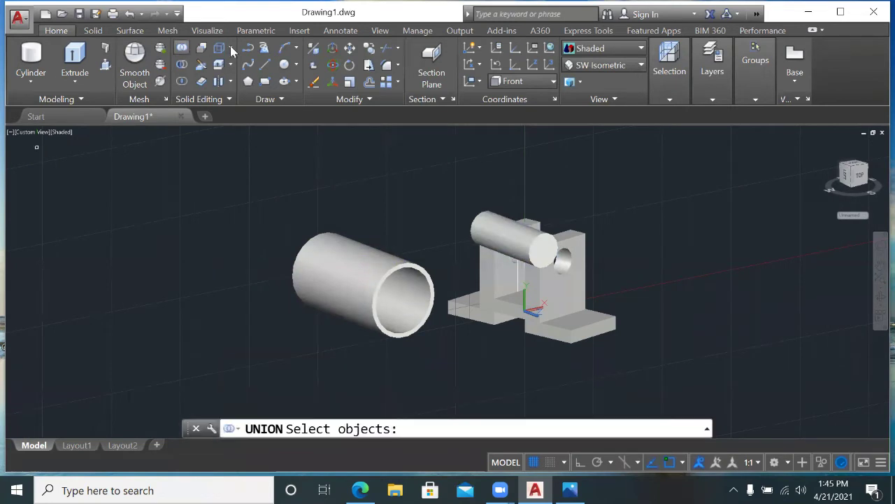
# - Union the small cylinder with the bracket, window-selecting all three solids
pyautogui.click(581, 240)
pyautogui.press('Return')
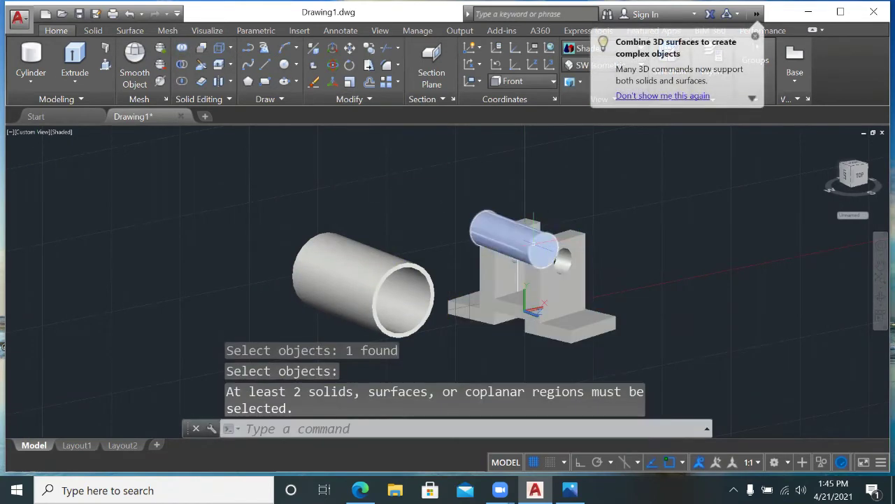
pyautogui.press('Return')
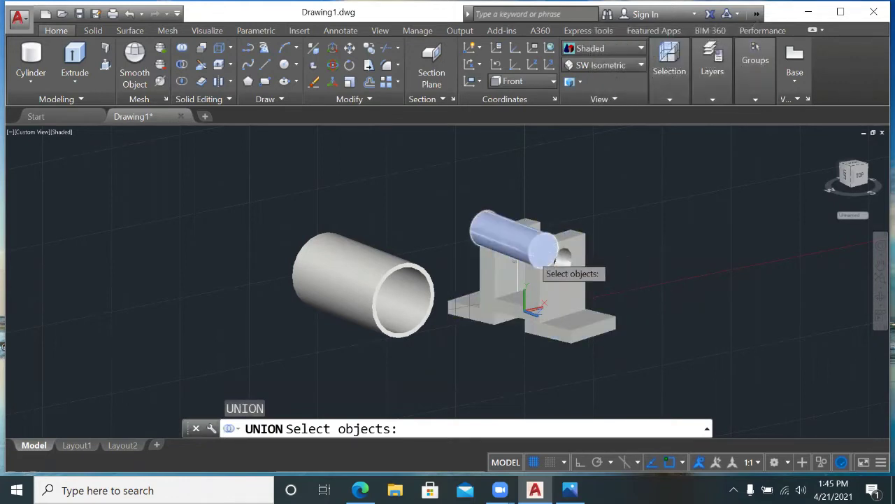
pyautogui.click(526, 251)
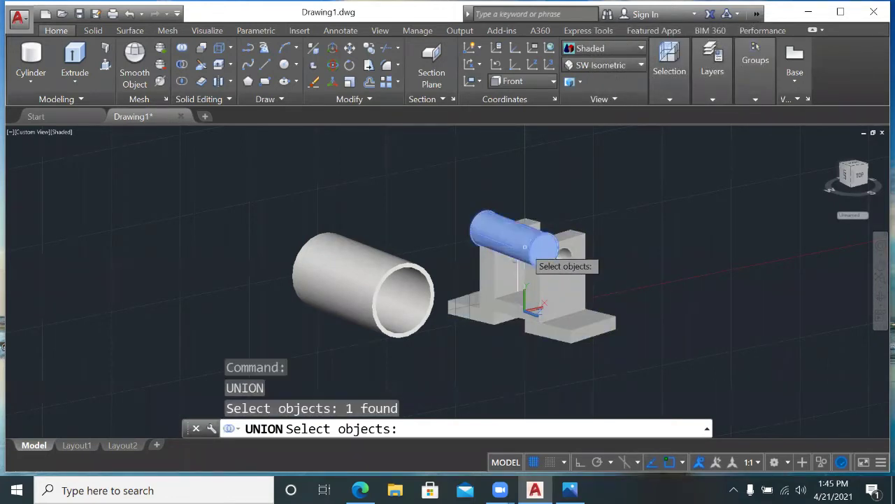
pyautogui.press('Return')
pyautogui.press('Return')
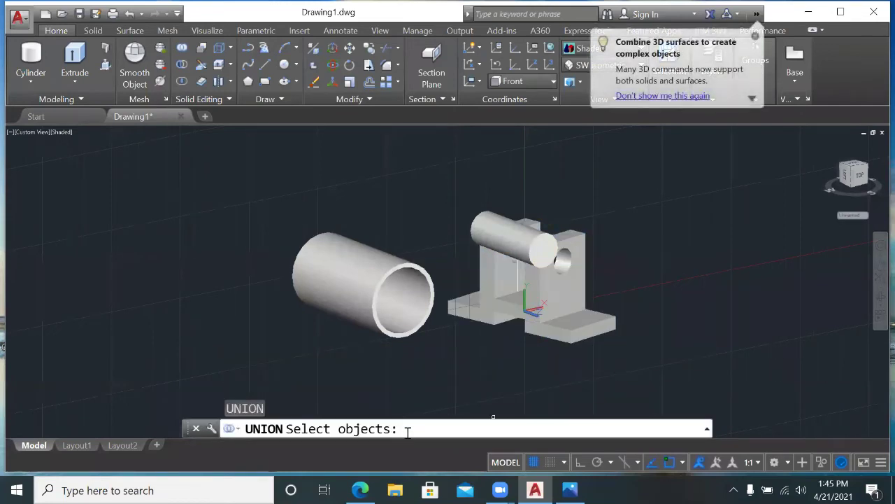
pyautogui.click(614, 201)
pyautogui.click(469, 277)
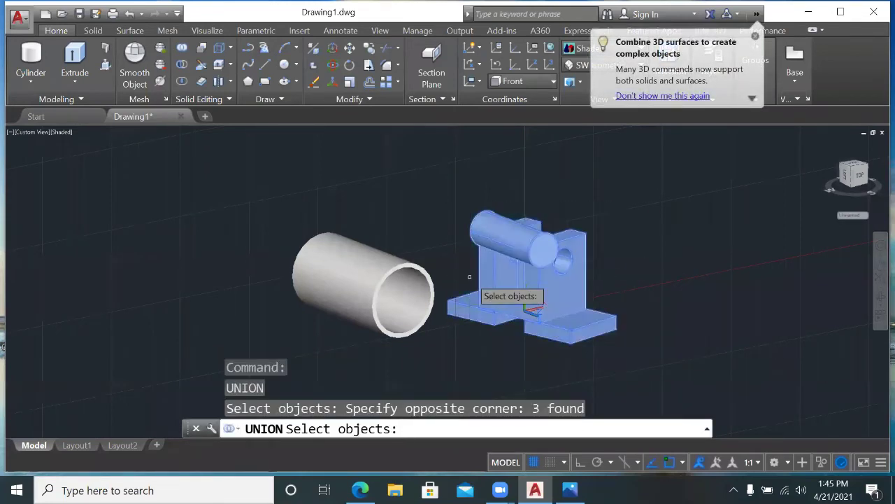
pyautogui.press('Return')
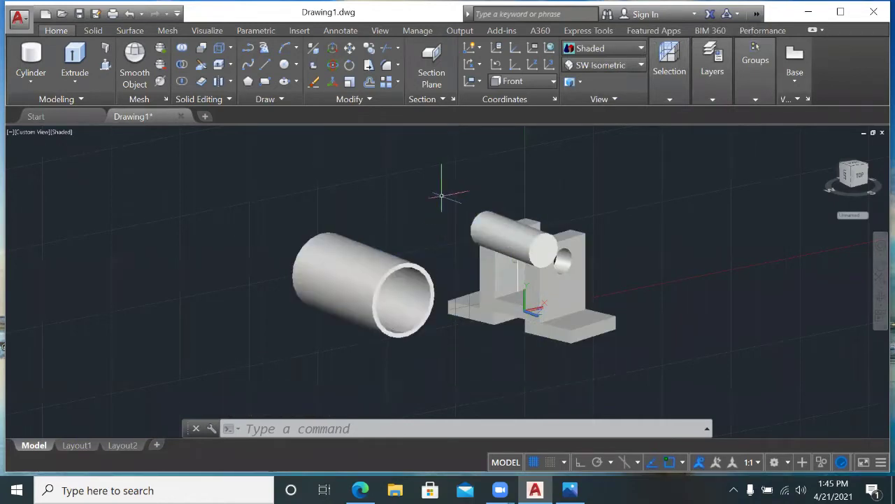
pyautogui.click(182, 85)
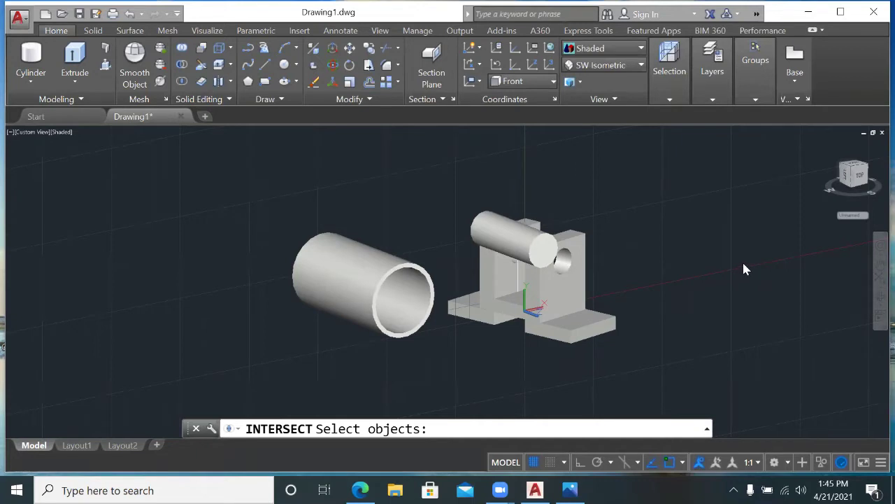
pyautogui.click(492, 260)
pyautogui.press('Return')
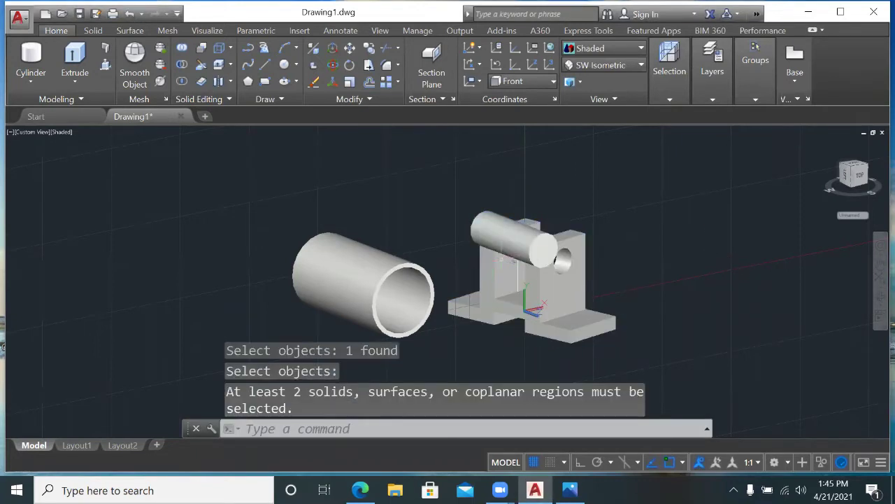
pyautogui.press('Return')
pyautogui.click(498, 263)
pyautogui.press('Return')
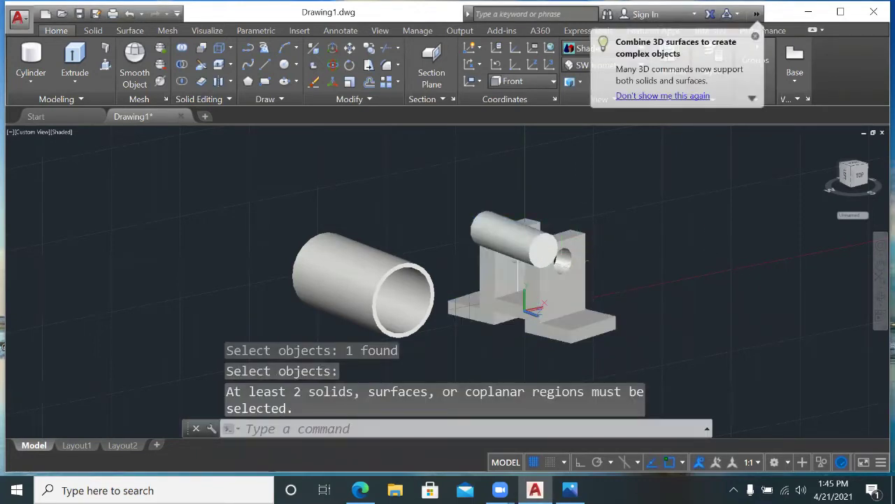
pyautogui.press('Return')
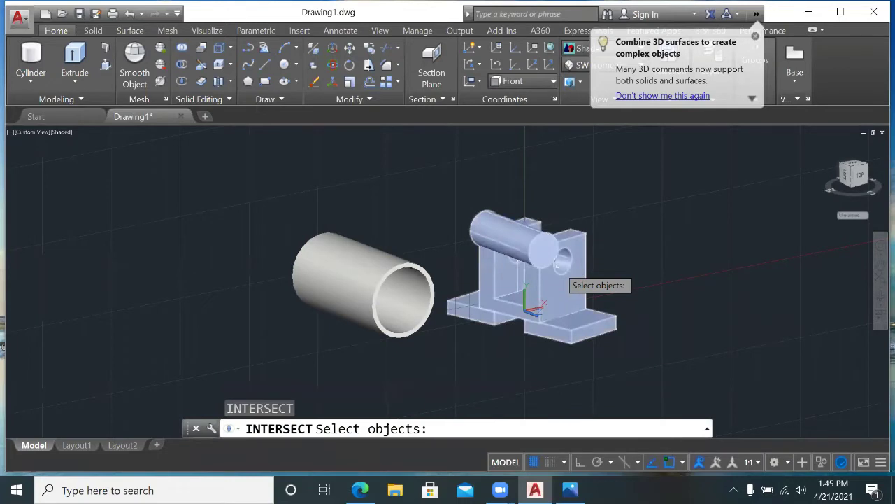
pyautogui.press('Escape')
pyautogui.press('Escape')
pyautogui.press('Escape')
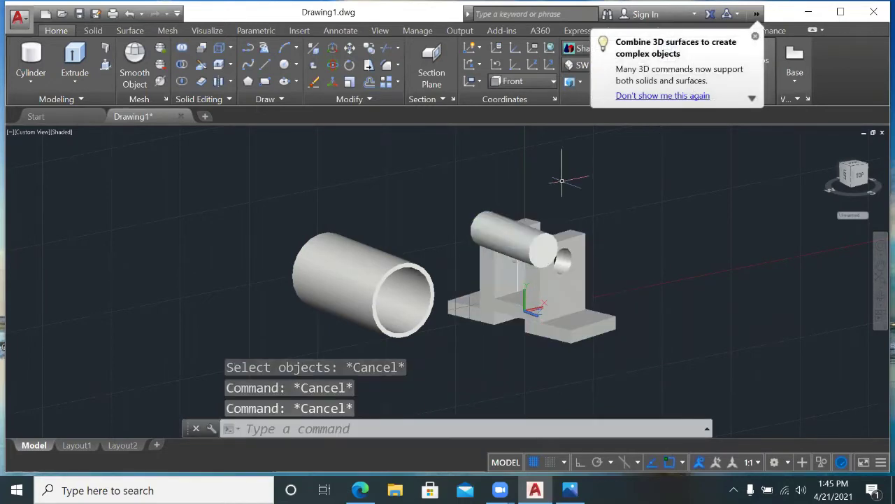
pyautogui.write('E')
# - Erase the merged bracket solid
pyautogui.press('Return')
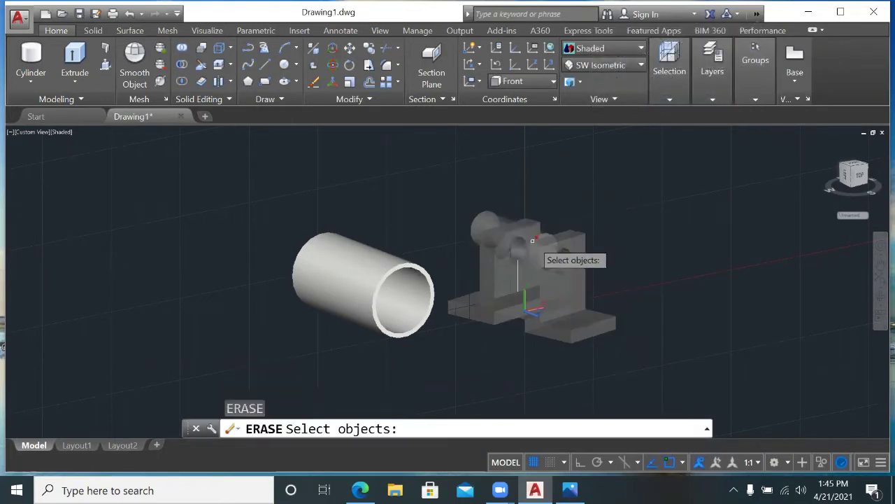
pyautogui.click(532, 241)
pyautogui.press('Return')
pyautogui.press('Escape')
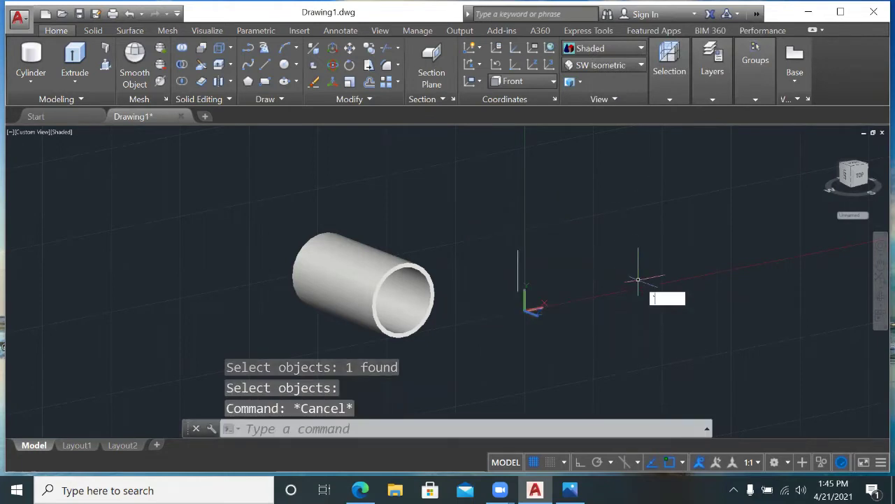
# - Start an arc near the origin, then cancel it
pyautogui.write('a')
pyautogui.press('Return')
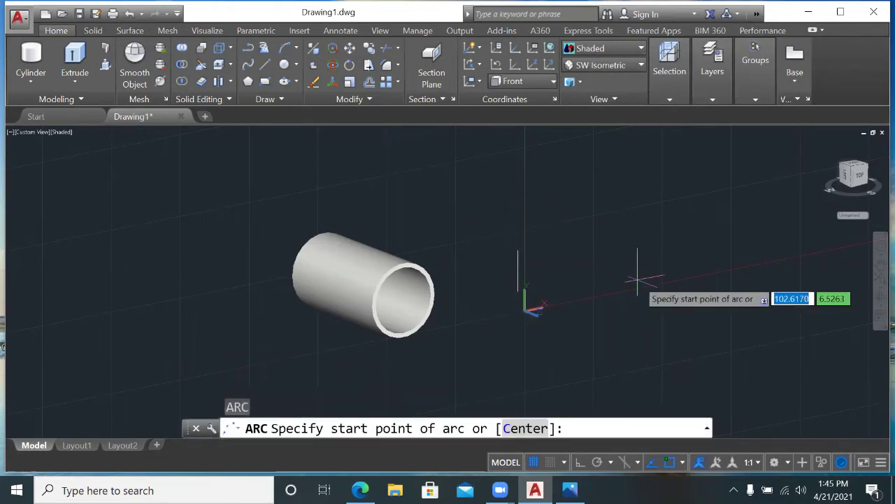
pyautogui.press('Return')
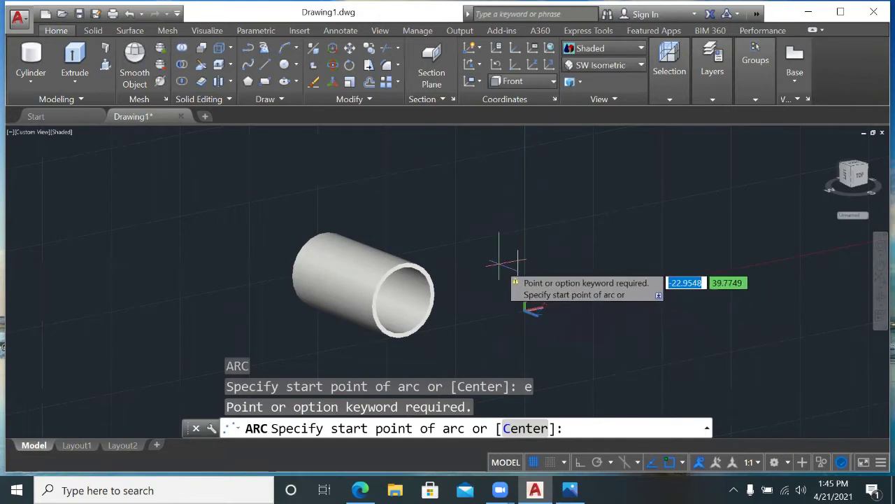
pyautogui.click(518, 268)
pyautogui.press('Return')
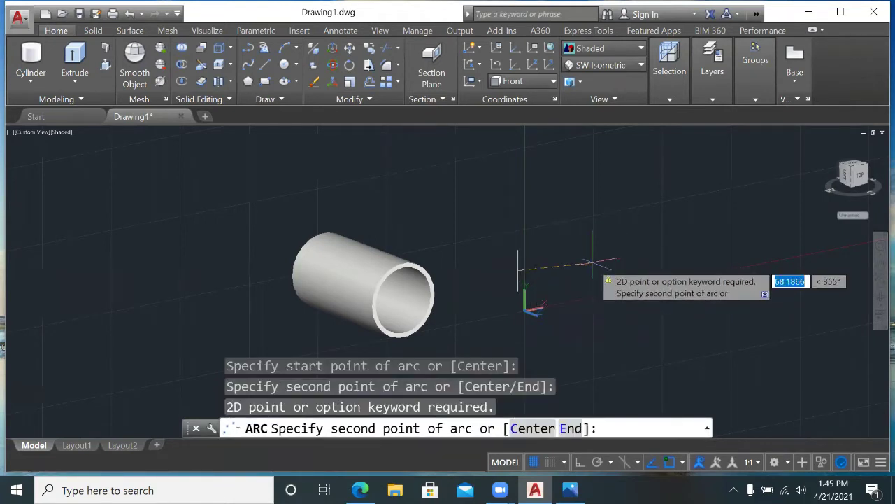
pyautogui.press('Escape')
pyautogui.press('Escape')
# - Erase the stray vertical line near the UCS origin
pyautogui.write('e')
pyautogui.press('Return')
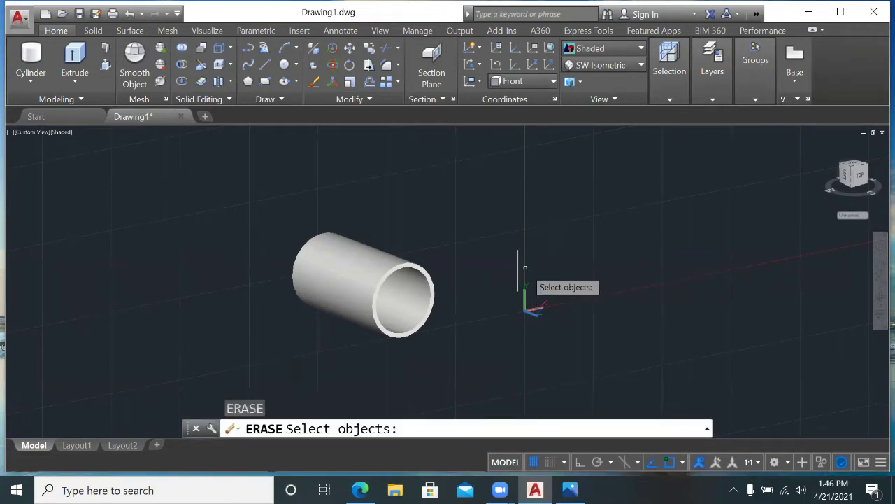
pyautogui.click(518, 272)
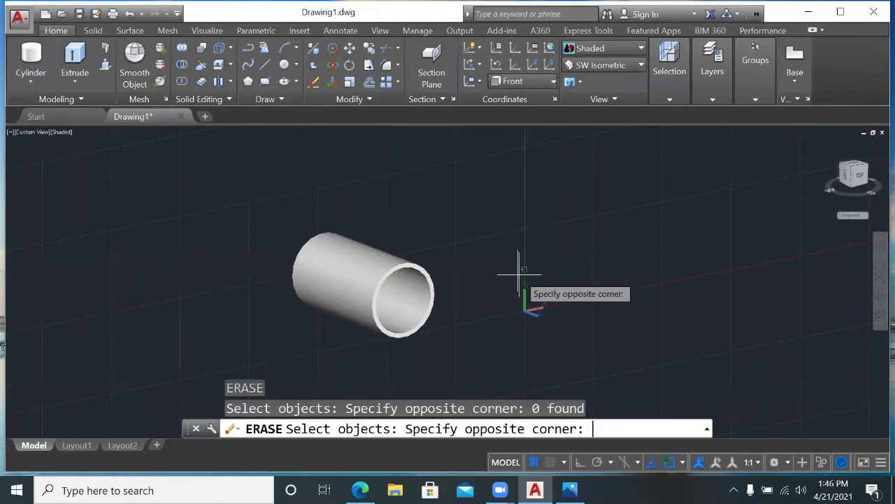
pyautogui.click(519, 269)
pyautogui.press('Escape')
pyautogui.press('Escape')
pyautogui.write('e')
pyautogui.press('Return')
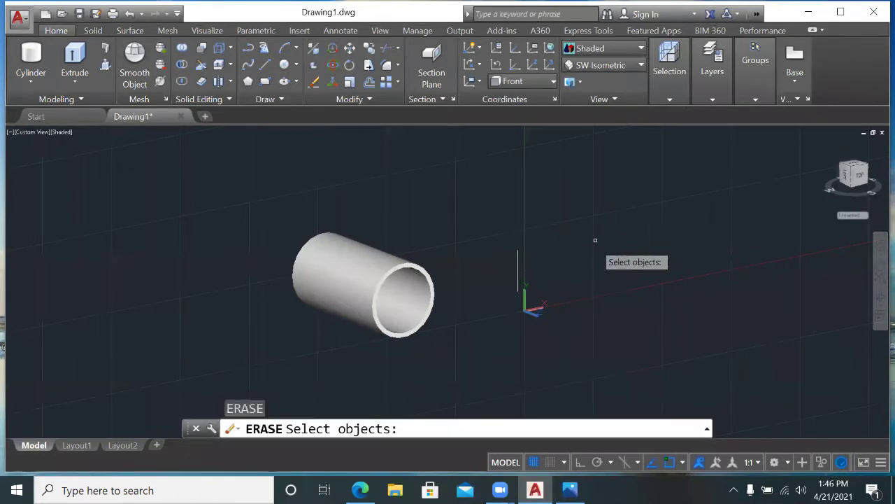
pyautogui.click(517, 269)
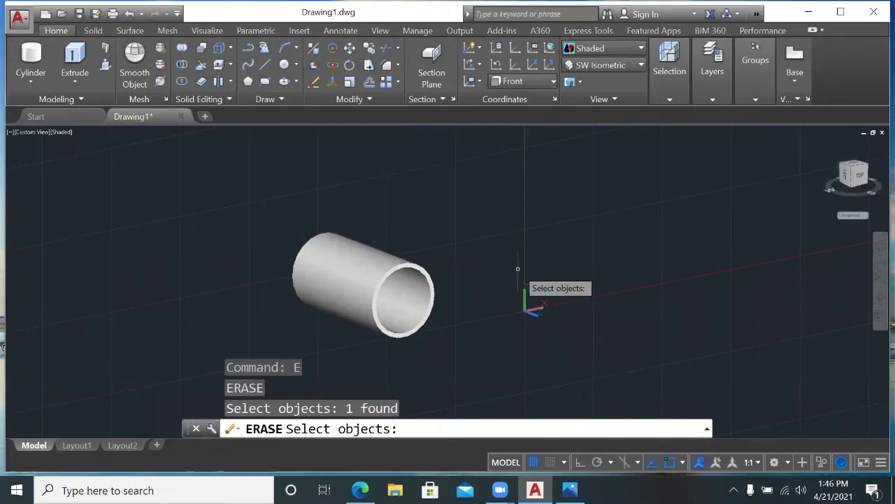
pyautogui.press('Return')
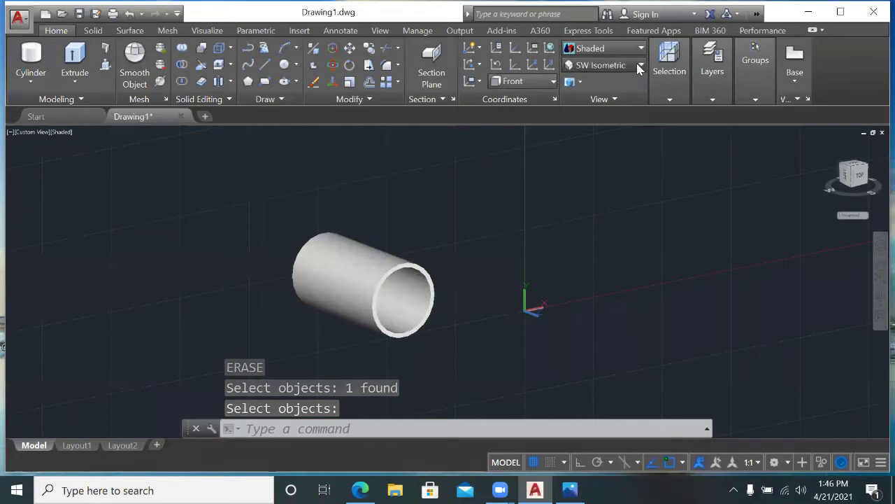
pyautogui.click(638, 67)
# - Switch to Top view and draw a square rectangle beside the tube
pyautogui.click(616, 82)
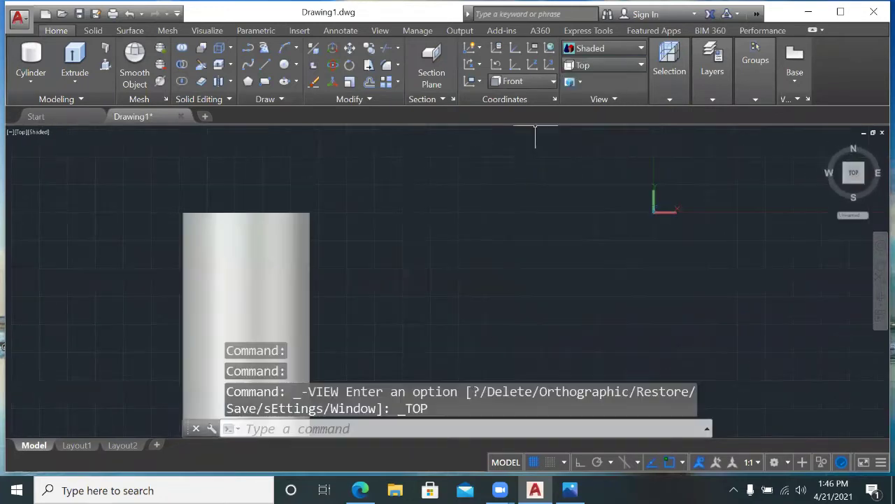
pyautogui.press('Escape')
pyautogui.press('Escape')
pyautogui.press('Escape')
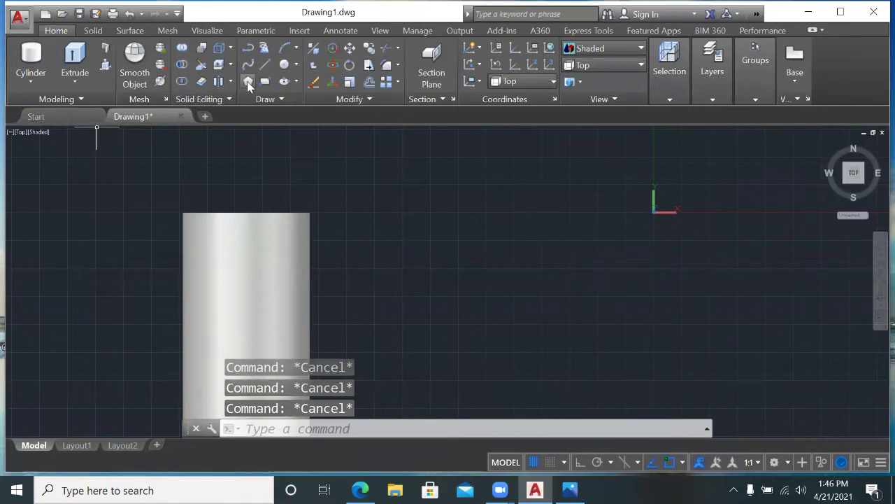
pyautogui.click(265, 82)
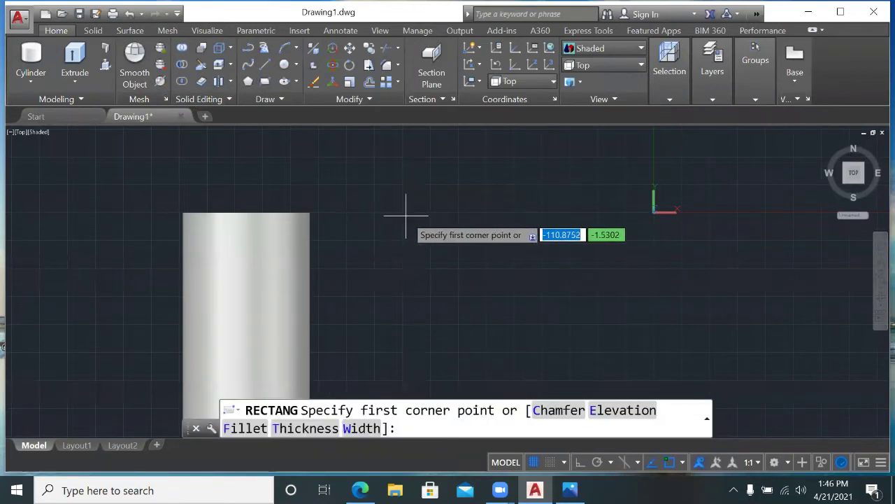
pyautogui.click(406, 213)
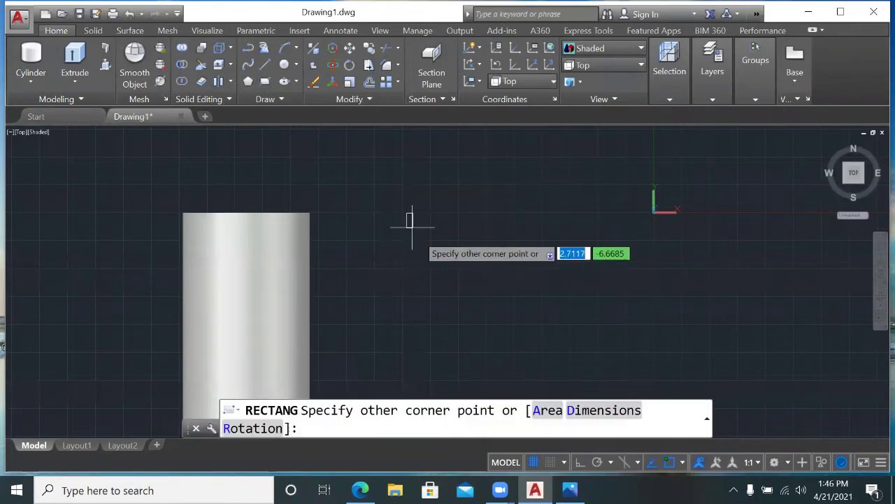
pyautogui.click(558, 348)
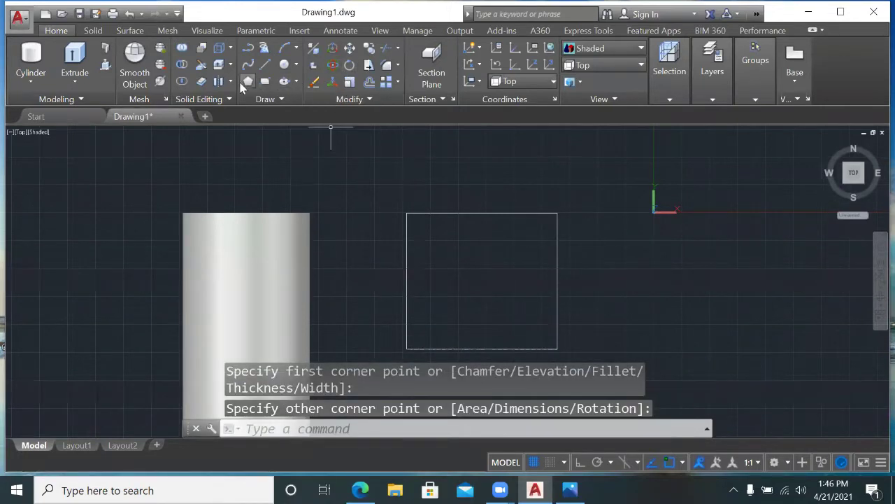
# - Draw a circle centred in the middle of the square
pyautogui.click(284, 64)
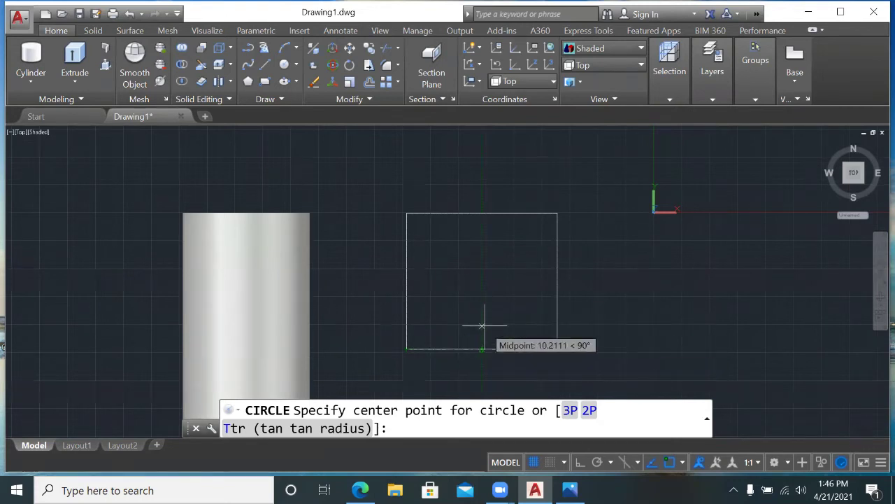
pyautogui.click(482, 281)
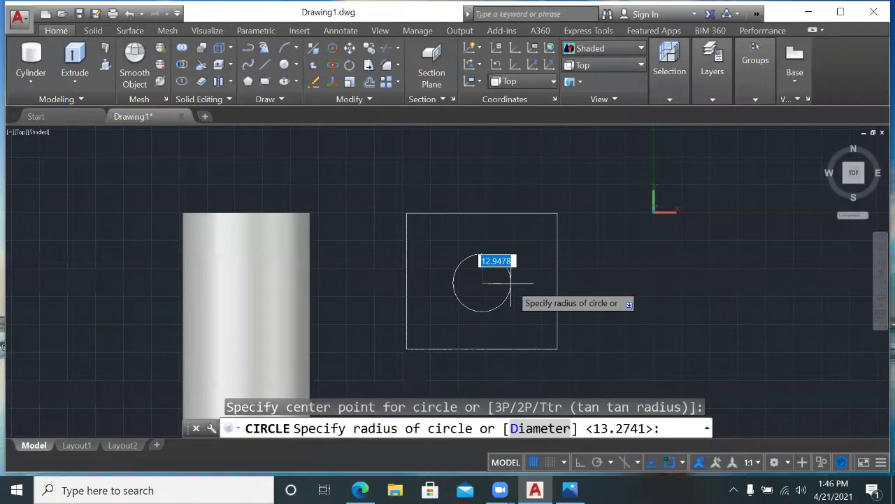
pyautogui.click(511, 283)
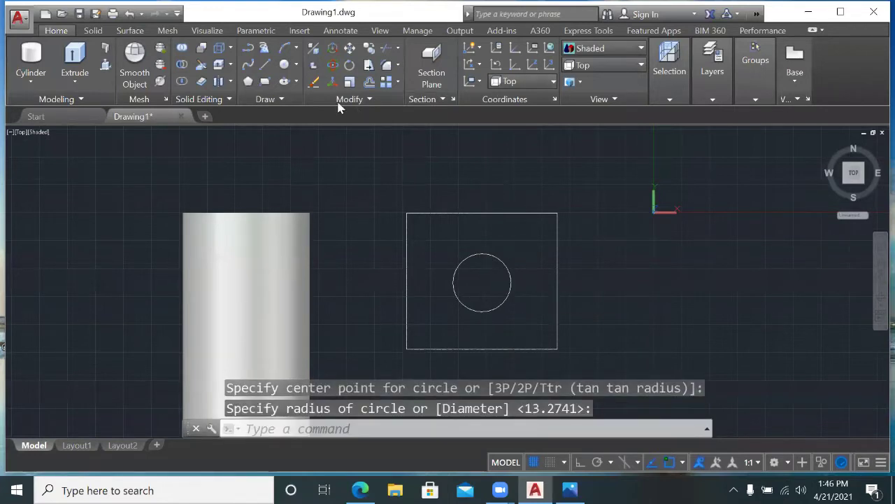
pyautogui.click(248, 83)
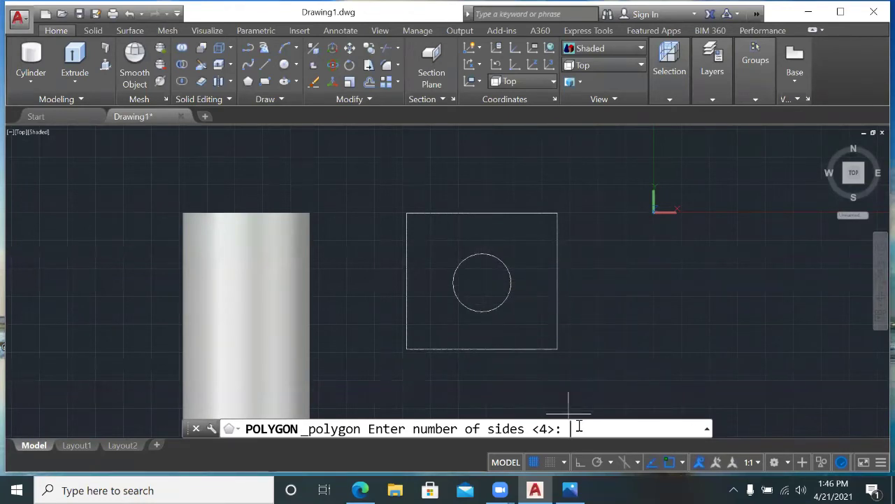
pyautogui.write('6')
# - Draw a polygon centred inside the square, inscribed in a circle
pyautogui.press('Return')
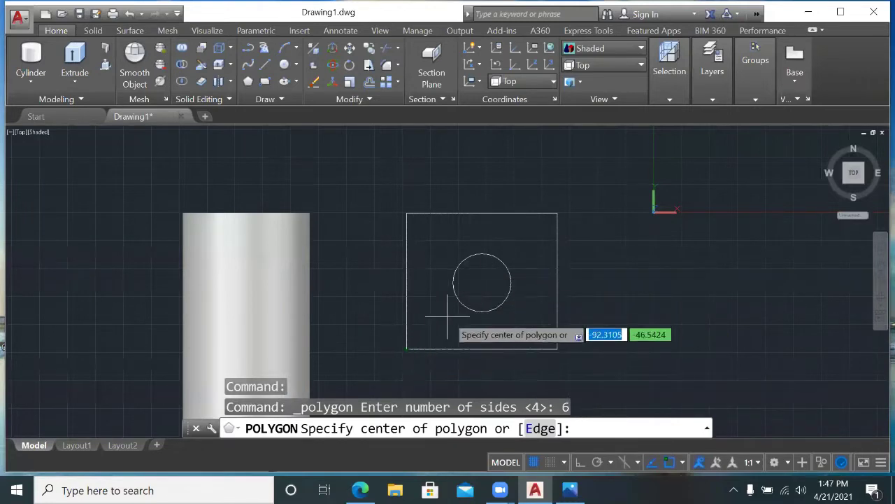
pyautogui.click(438, 237)
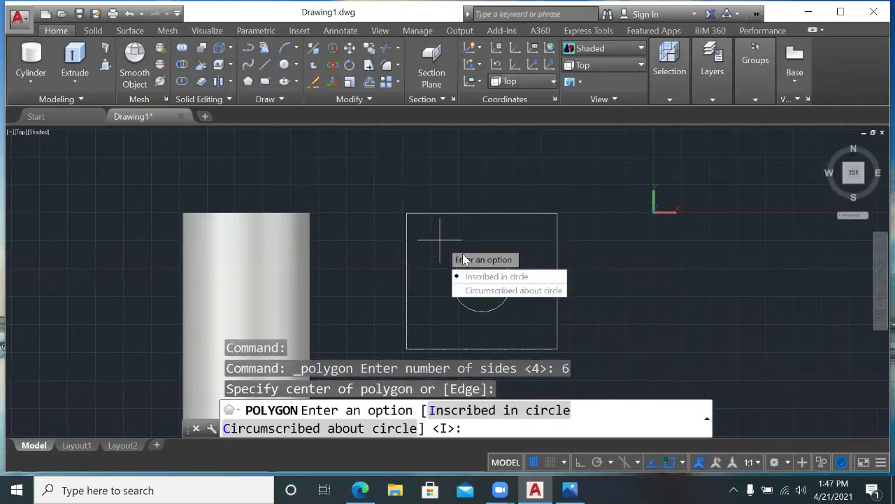
pyautogui.click(493, 276)
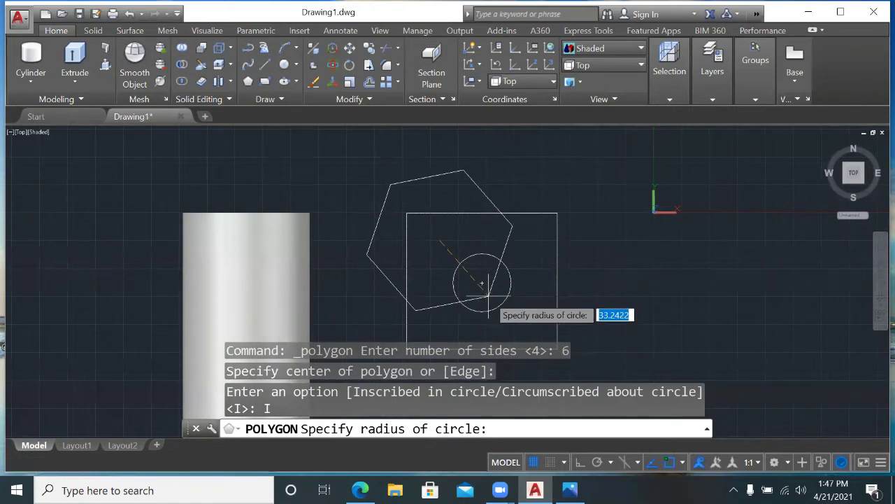
pyautogui.click(488, 295)
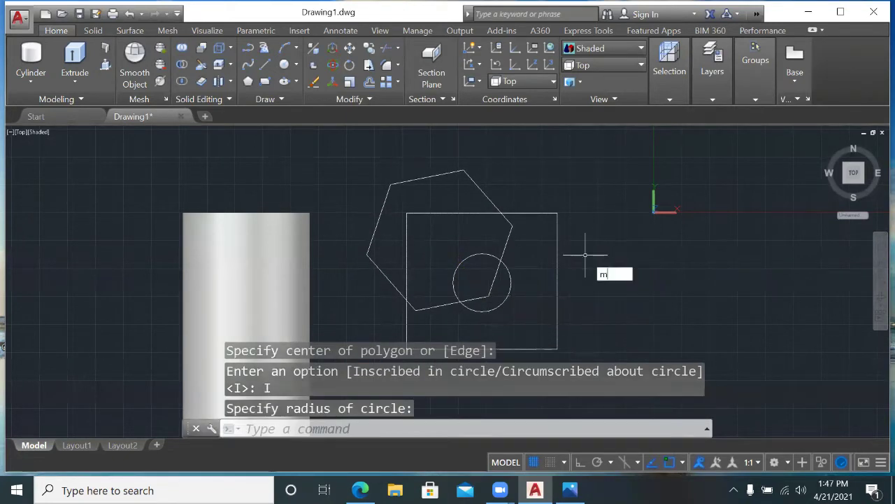
# - Abandon moving the polygon and undo it with Ctrl+Z
pyautogui.press('Return')
pyautogui.click(478, 188)
pyautogui.press('Return')
pyautogui.click(463, 169)
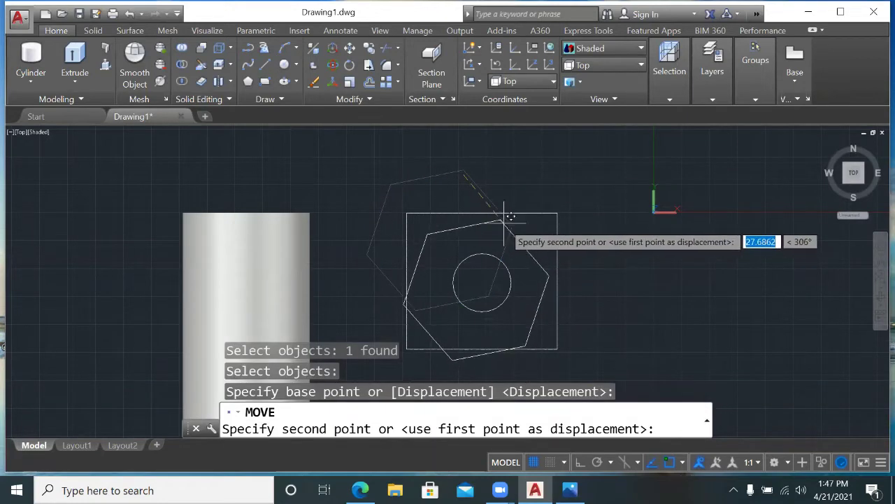
pyautogui.press('Escape')
pyautogui.press('Escape')
pyautogui.press('Escape')
pyautogui.press('Escape')
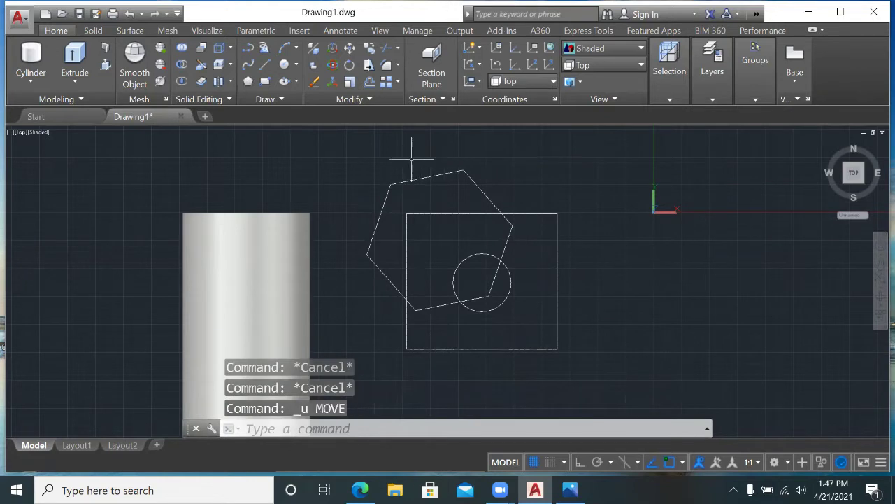
pyautogui.hotkey('ctrl', 'z')
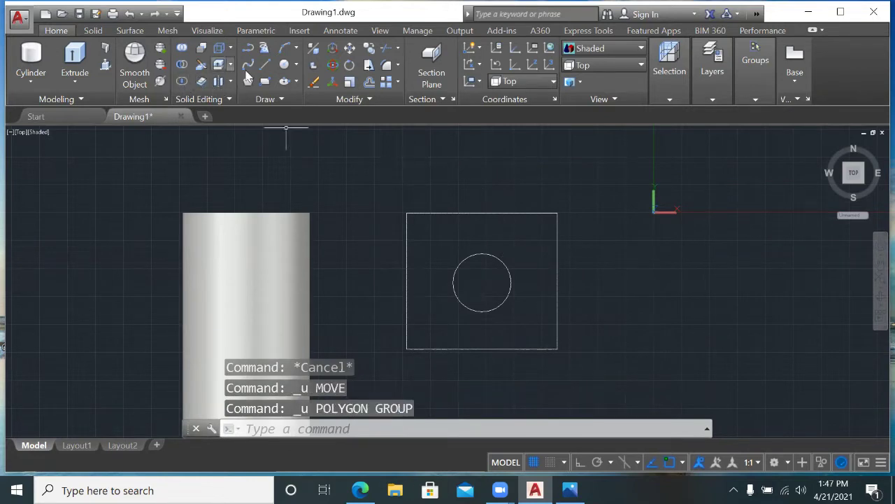
pyautogui.click(250, 82)
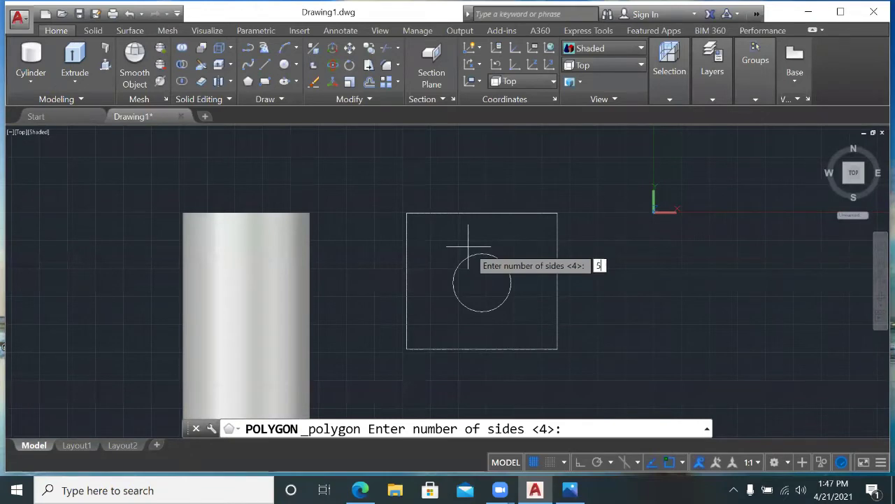
# - Draw a 5-sided polygon on the circle's centre, circumscribed, sized to fit inside the square
pyautogui.press('Return')
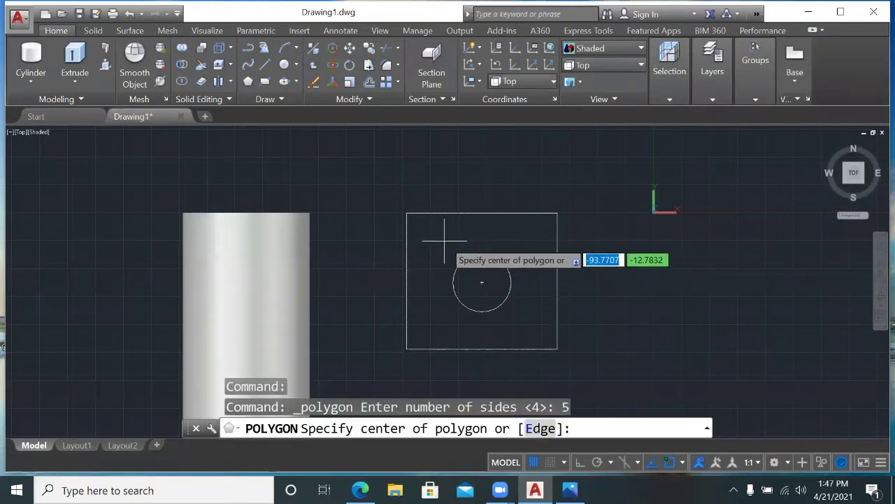
pyautogui.click(482, 281)
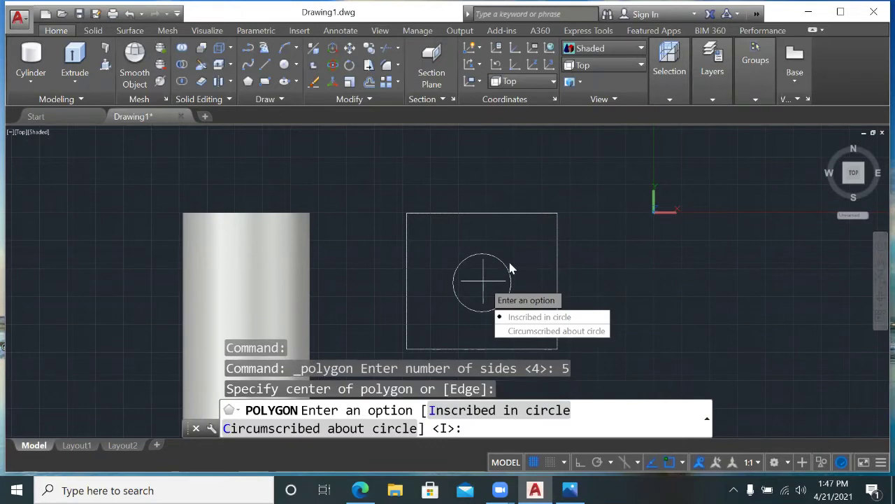
pyautogui.click(530, 330)
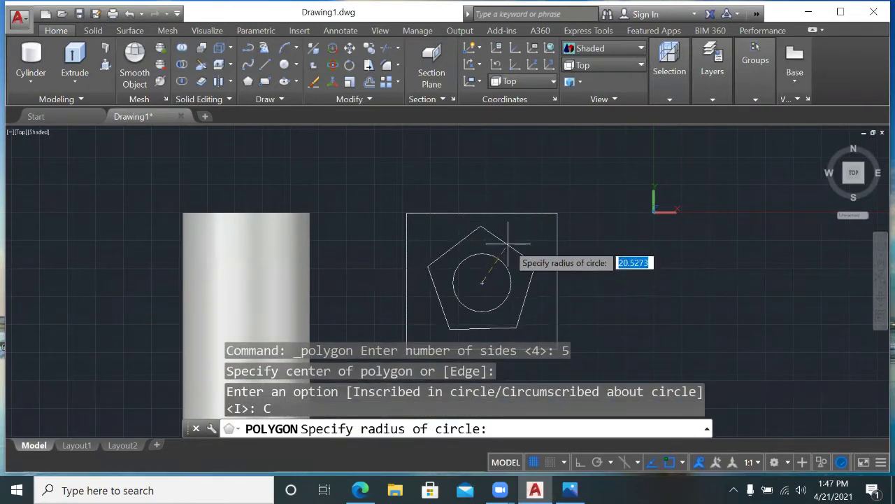
pyautogui.click(507, 240)
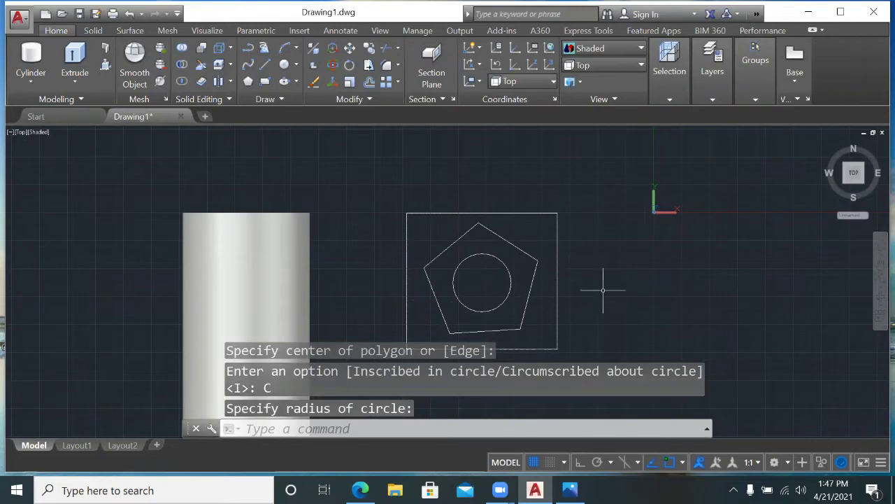
pyautogui.press('Escape')
pyautogui.press('Escape')
pyautogui.press('Escape')
pyautogui.write('o')
pyautogui.press('Return')
# - Copy the square, pentagon and circle from the circle centre to a spot on the right
pyautogui.click(578, 185)
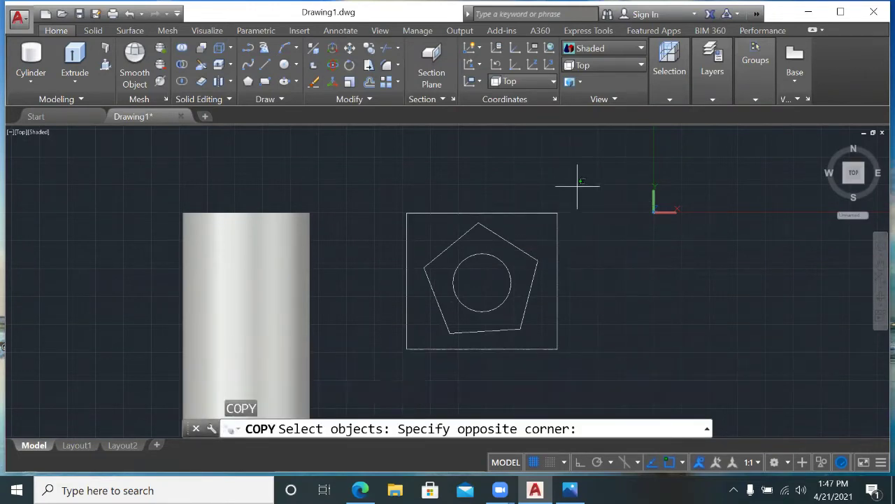
pyautogui.click(405, 383)
pyautogui.press('Return')
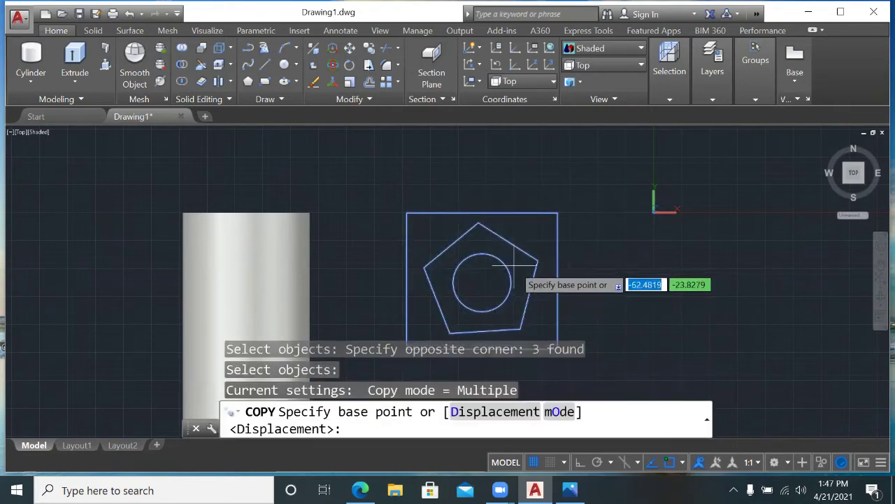
pyautogui.click(481, 283)
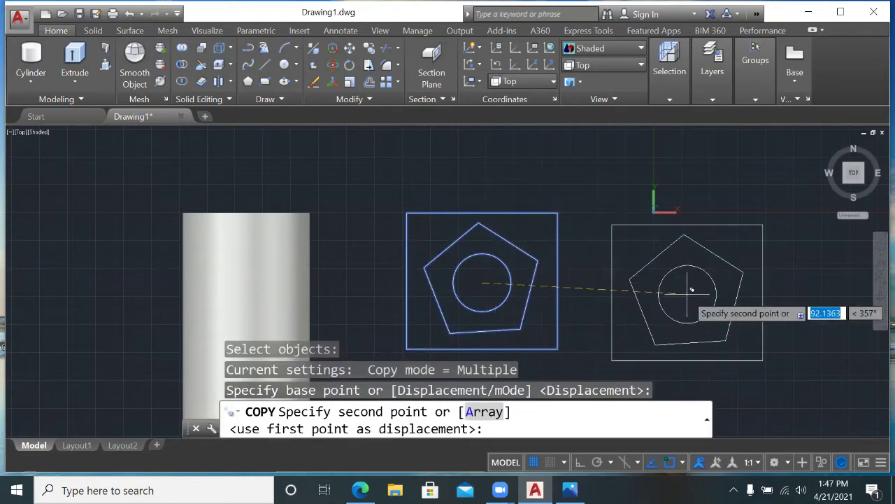
pyautogui.click(697, 284)
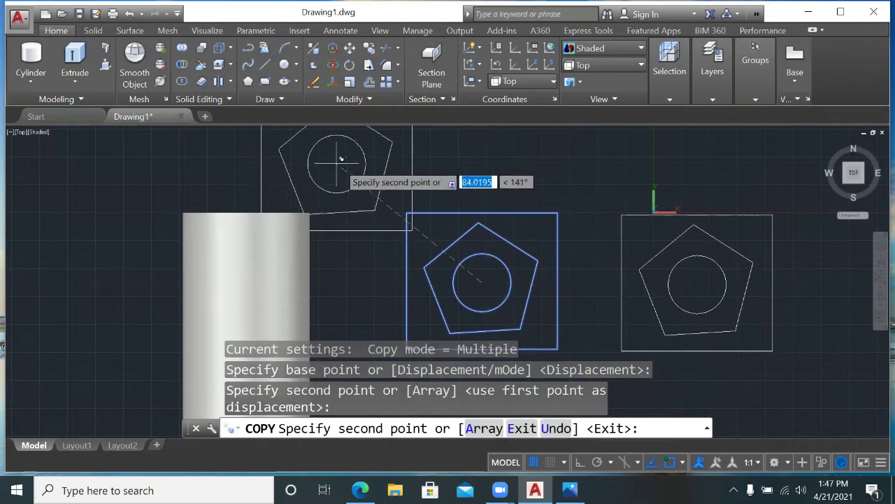
pyautogui.press('Escape')
pyautogui.press('Escape')
pyautogui.press('Escape')
pyautogui.press('Escape')
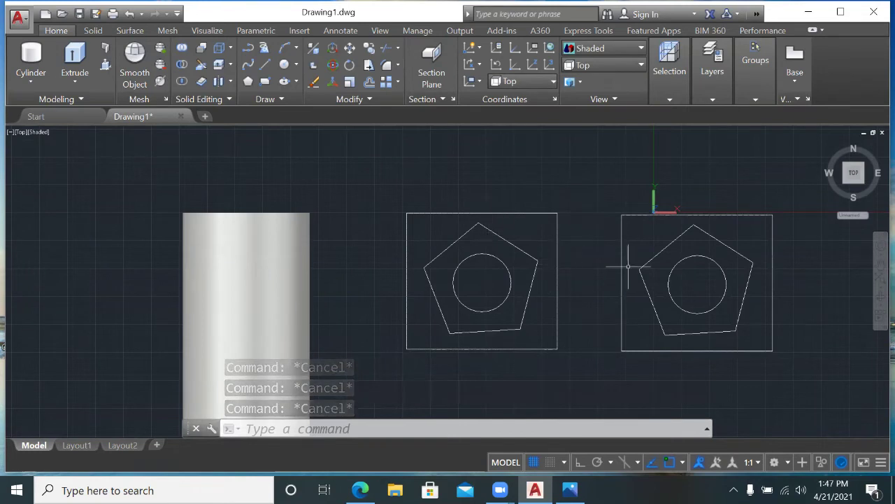
# - Switch to SW Isometric view and move the tube to the upper left
pyautogui.click(625, 64)
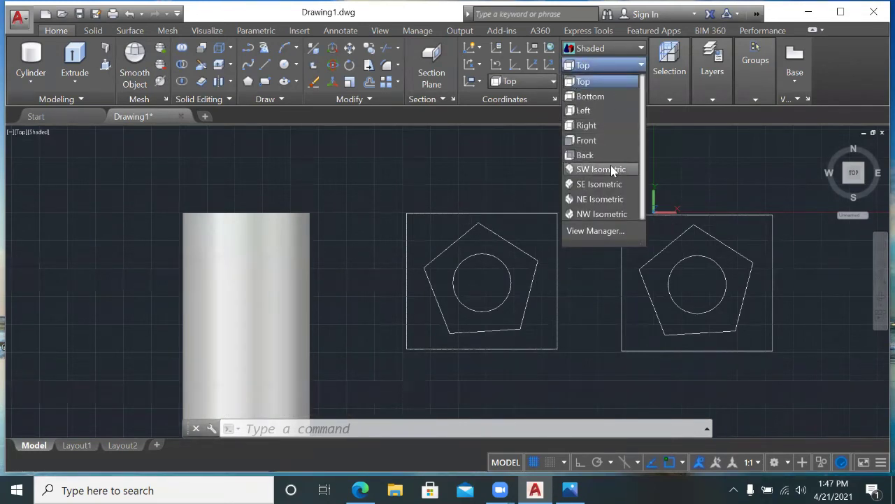
pyautogui.click(611, 170)
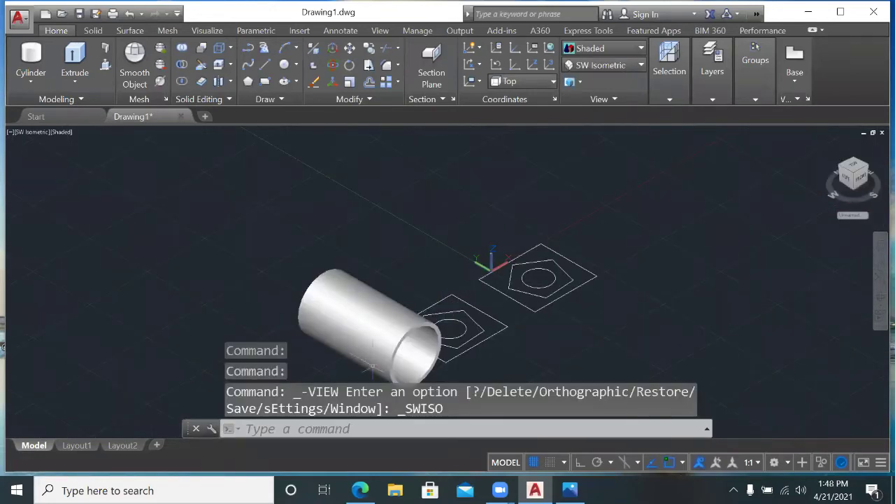
pyautogui.press('Escape')
pyautogui.write('MOVE')
pyautogui.press('Return')
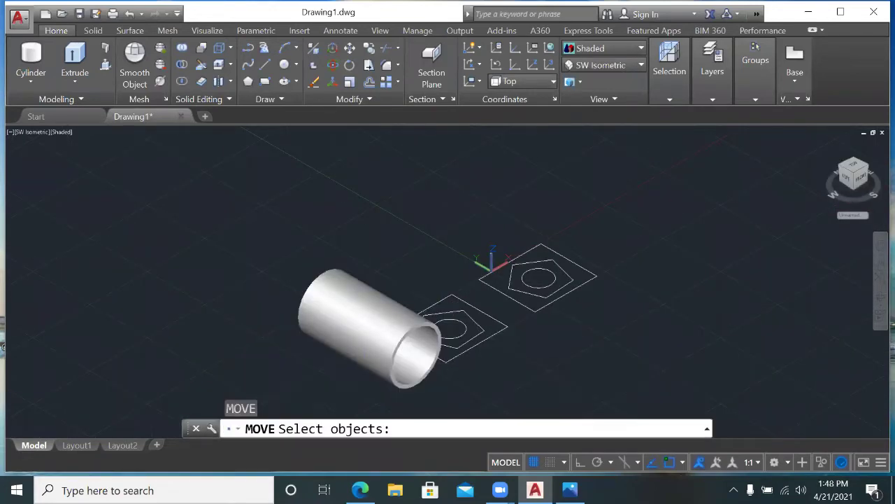
pyautogui.click(334, 299)
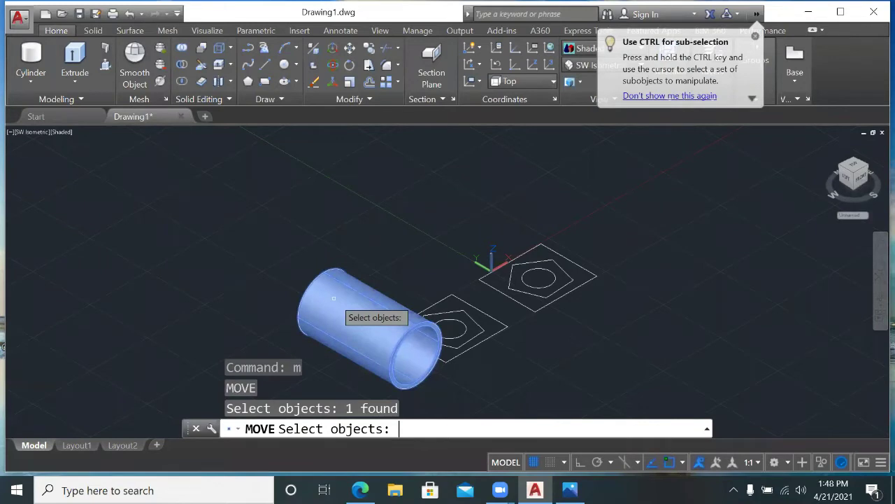
pyautogui.press('Return')
pyautogui.click(334, 299)
pyautogui.click(58, 176)
pyautogui.press('Escape')
pyautogui.press('Escape')
pyautogui.press('Escape')
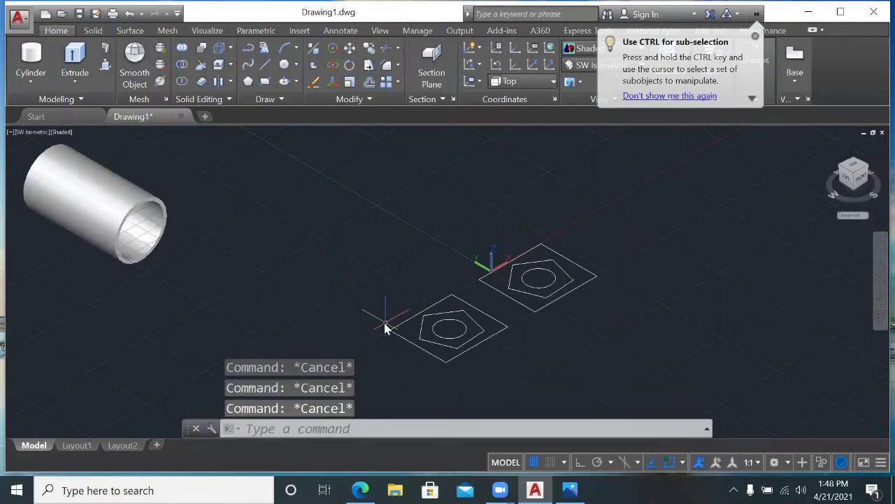
# - Move the lower square, pentagon and circle set further left
pyautogui.write('m')
pyautogui.press('Return')
pyautogui.click(424, 274)
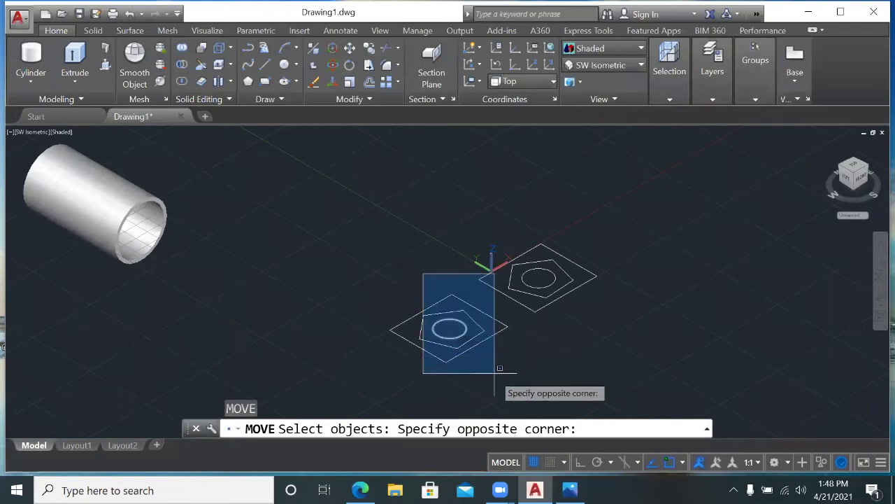
pyautogui.click(462, 381)
pyautogui.click(523, 323)
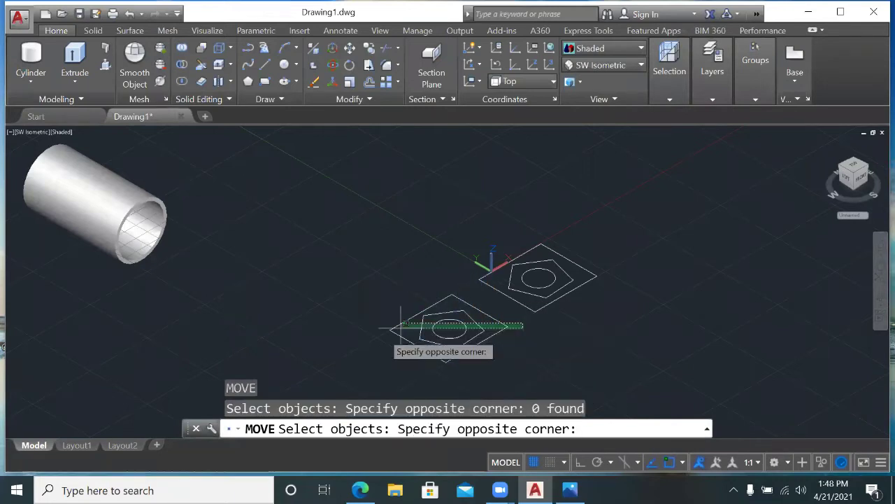
pyautogui.click(315, 364)
pyautogui.press('Return')
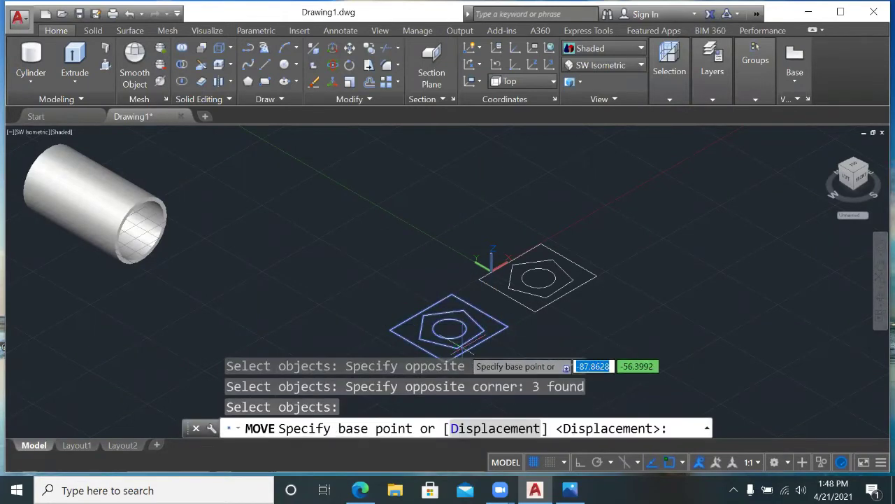
pyautogui.click(454, 328)
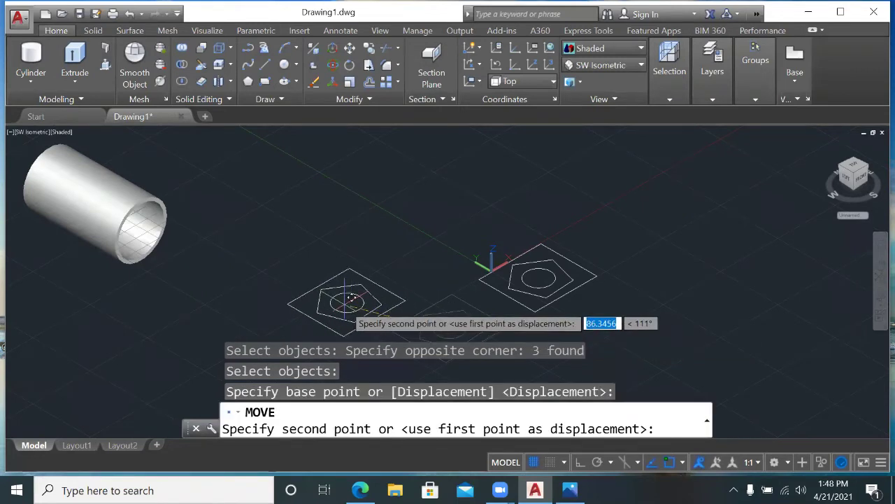
pyautogui.press('Escape')
pyautogui.press('Escape')
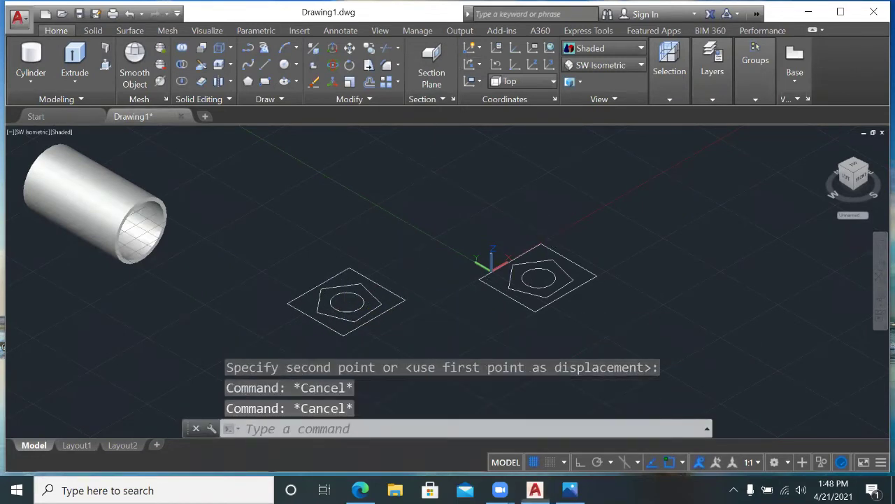
pyautogui.press('Escape')
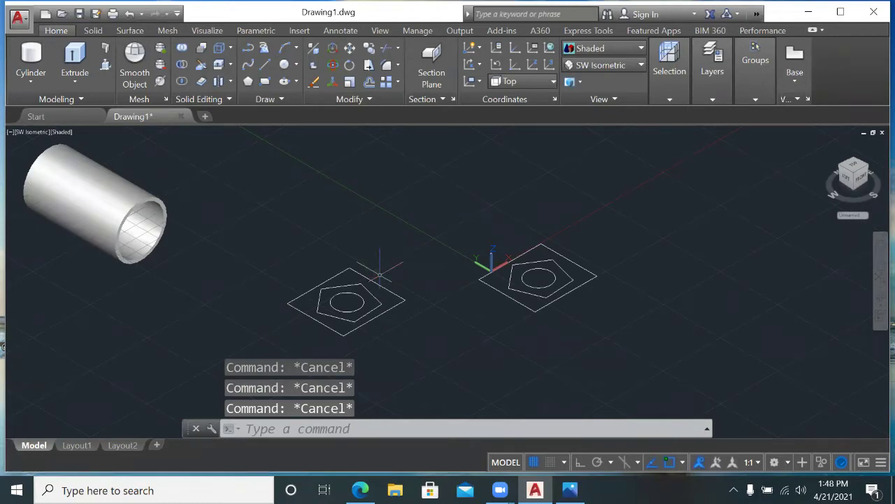
# - Move the left circle straight up along Z from its centre, with Ortho on
pyautogui.write('m')
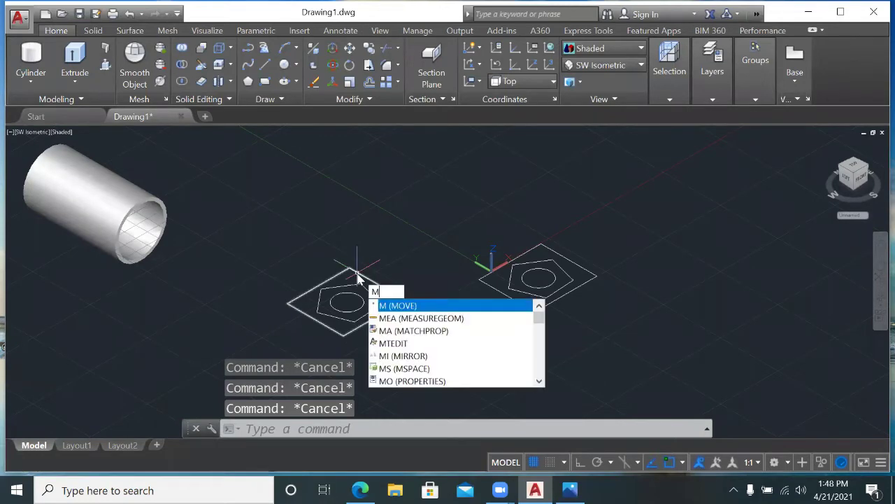
pyautogui.press('Return')
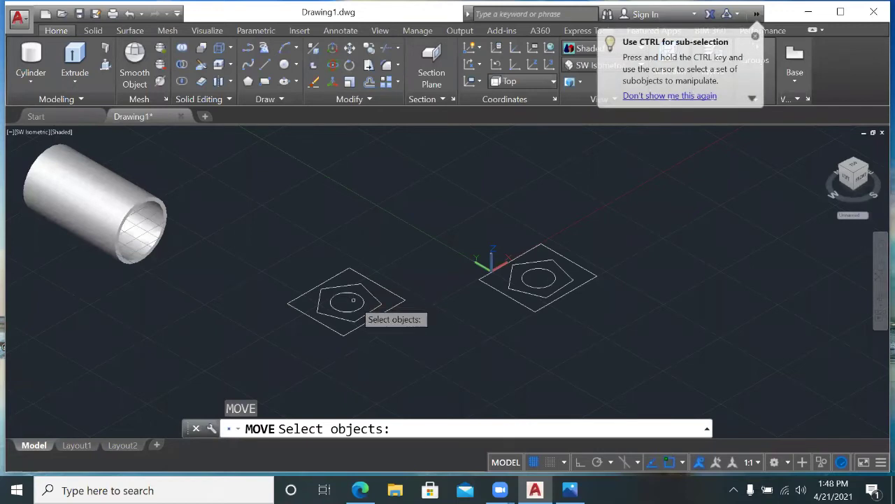
pyautogui.click(356, 306)
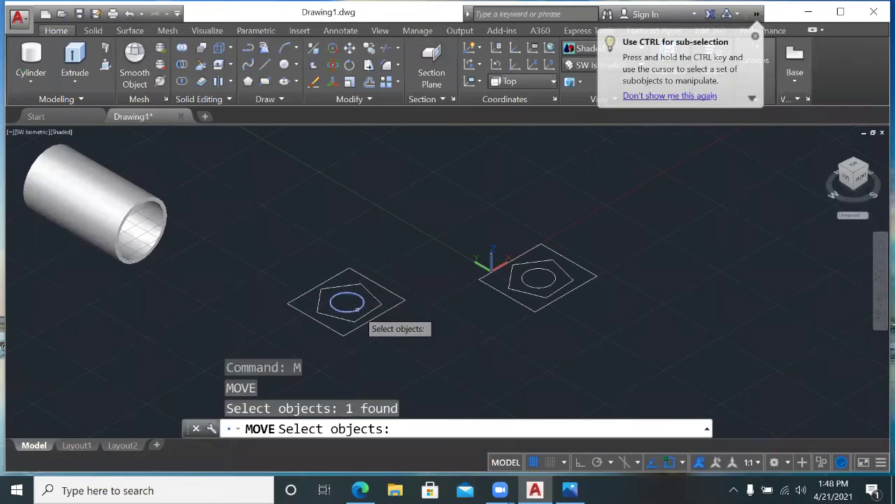
pyautogui.press('Return')
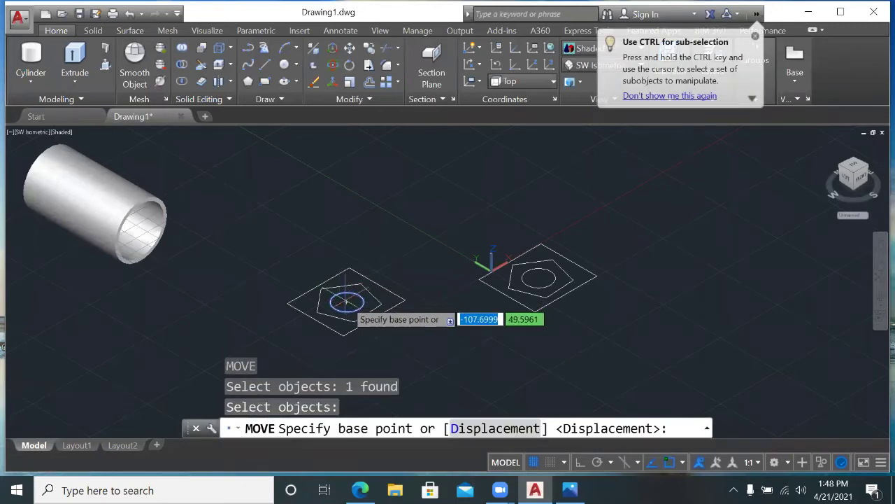
pyautogui.click(347, 301)
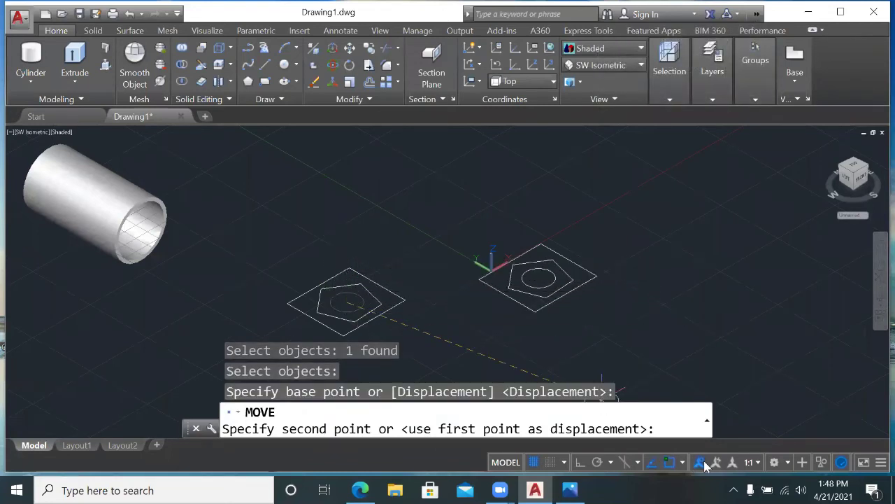
pyautogui.click(583, 463)
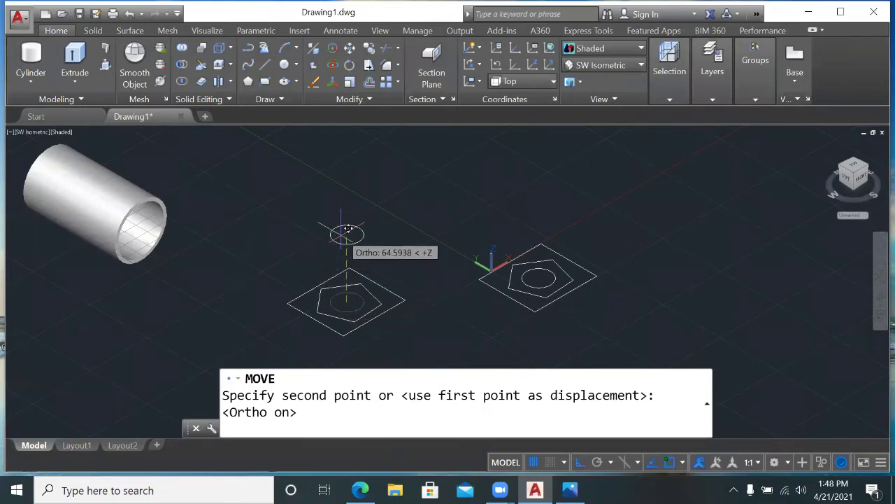
pyautogui.click(341, 250)
# - Raise the inner pentagon higher along Z so it sits above the circle
pyautogui.press('space')
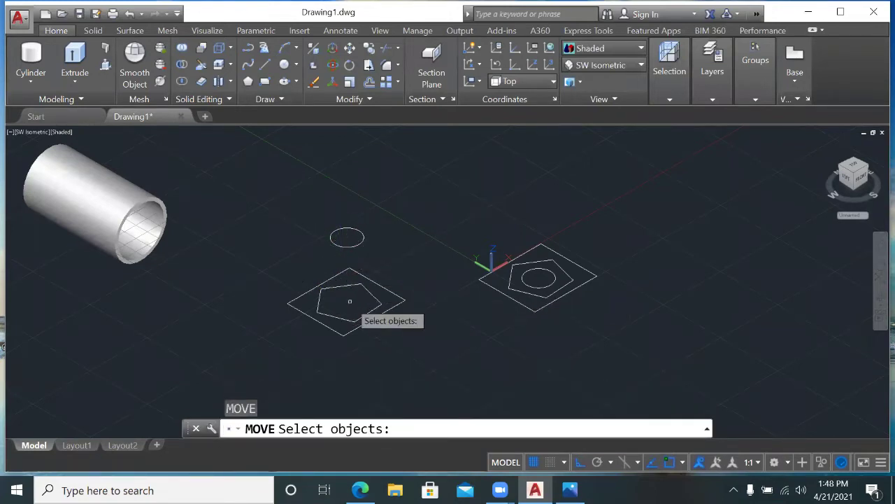
pyautogui.click(351, 284)
pyautogui.press('Return')
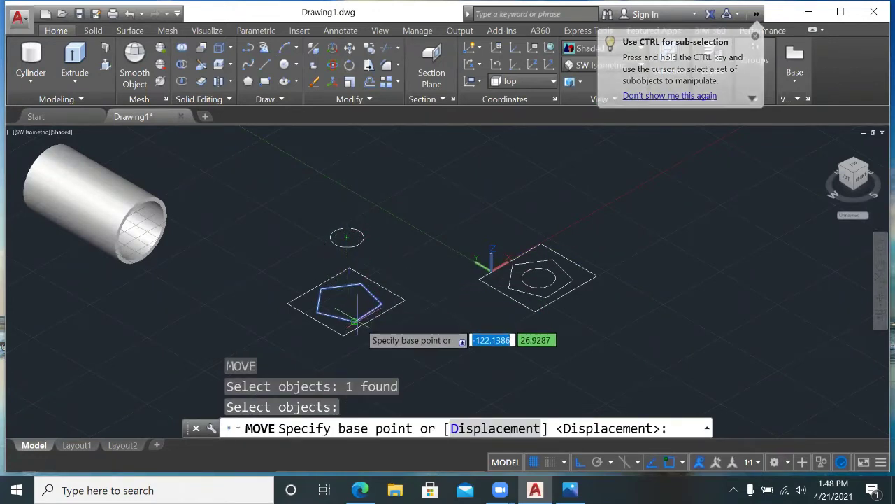
pyautogui.click(346, 301)
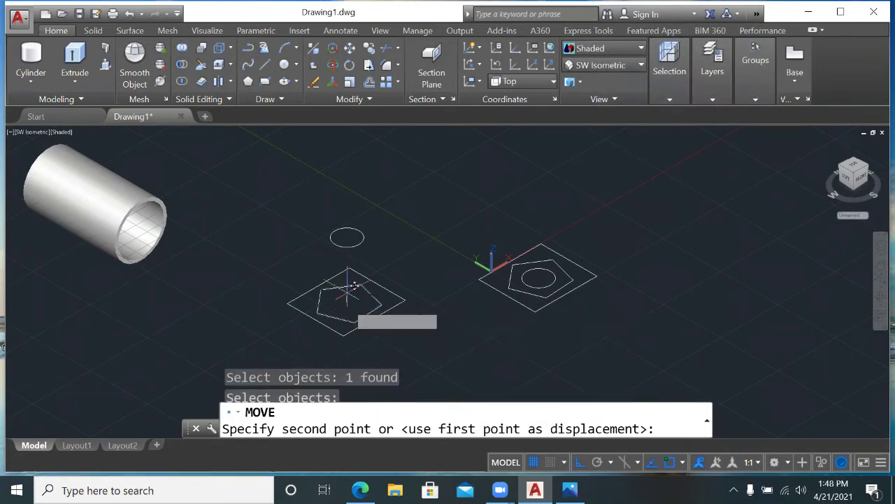
pyautogui.click(357, 157)
pyautogui.press('Escape')
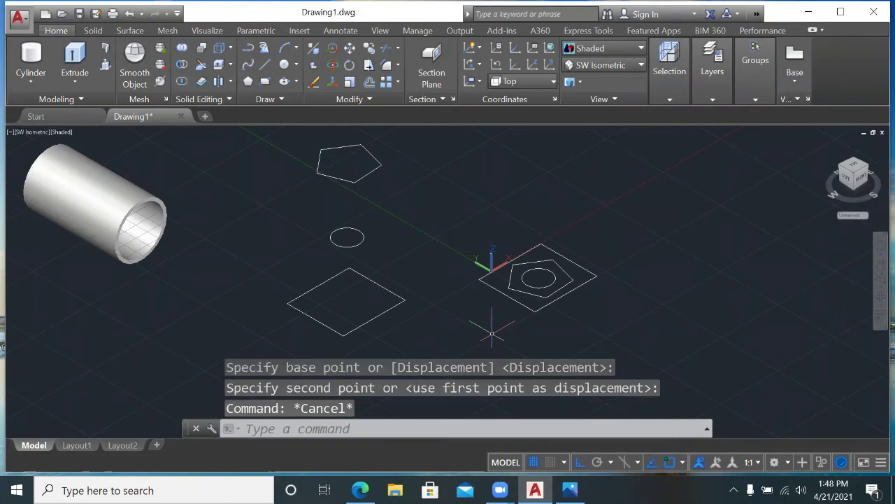
pyautogui.press('Escape')
pyautogui.press('Escape')
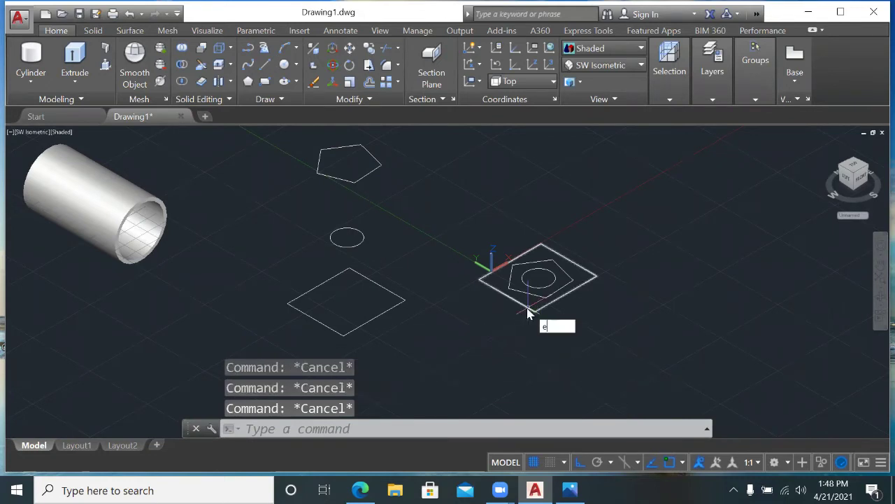
# - Erase the three flat profiles near the origin with a crossing window
pyautogui.press('Return')
pyautogui.click(599, 194)
pyautogui.click(447, 371)
pyautogui.press('Return')
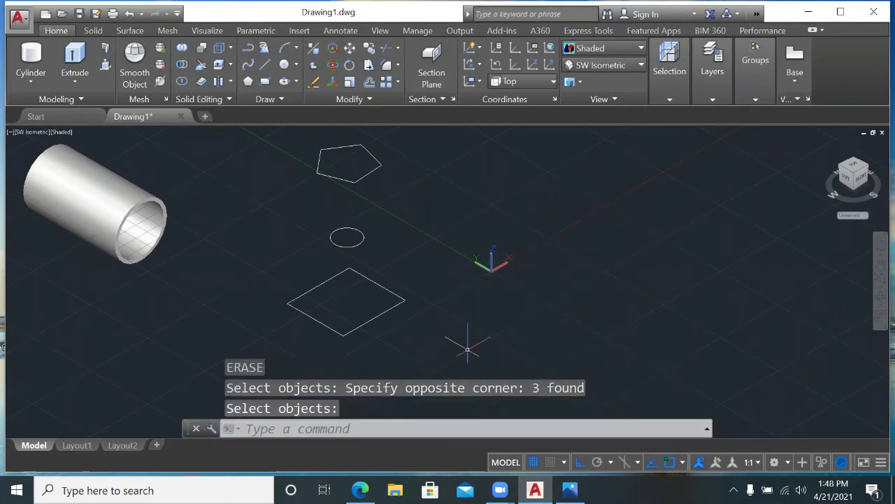
pyautogui.press('Escape')
pyautogui.press('Escape')
pyautogui.press('Escape')
# - Copy the stacked square, circle and pentagon to the right with Ortho off
pyautogui.write('CP')
pyautogui.press('Escape')
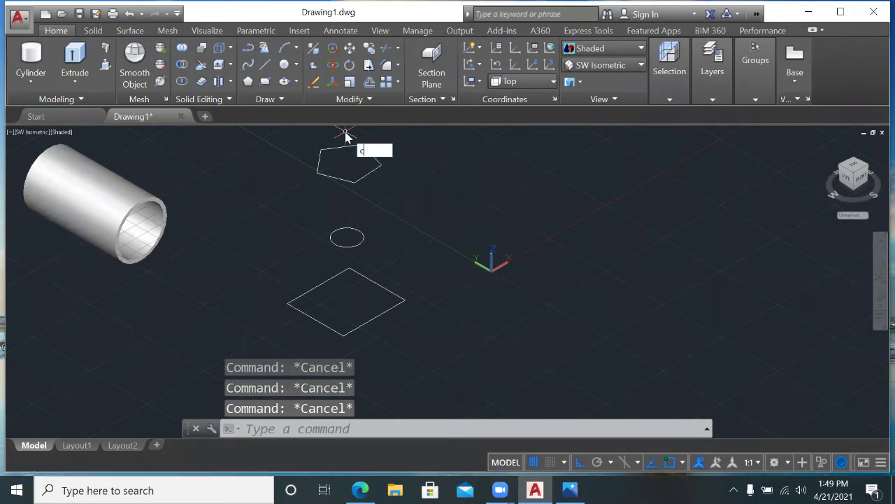
pyautogui.write('p')
pyautogui.press('Return')
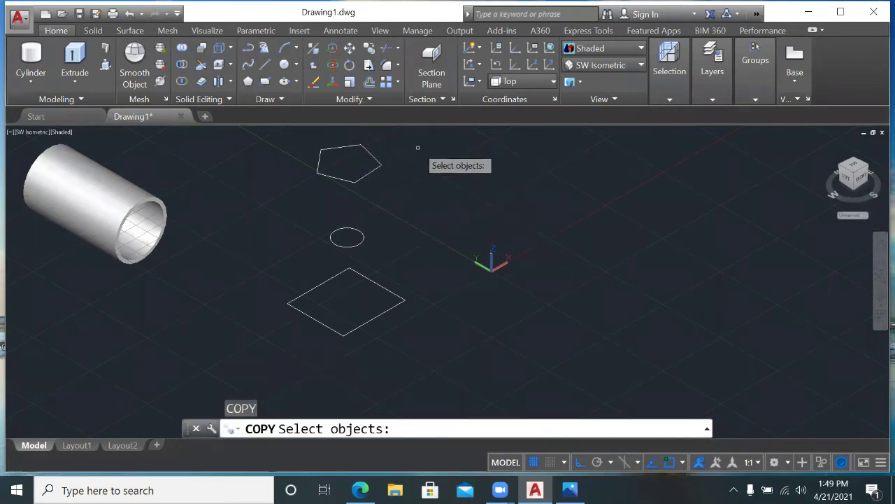
pyautogui.click(419, 149)
pyautogui.click(256, 410)
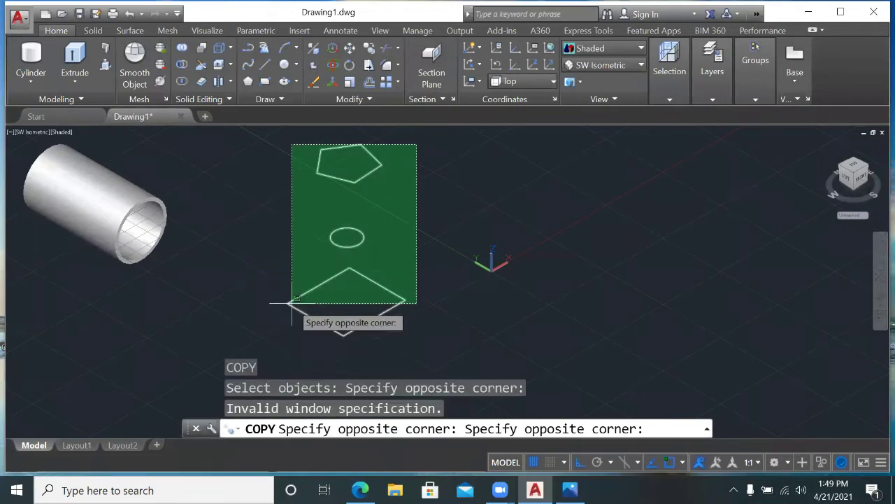
pyautogui.click(293, 303)
pyautogui.press('Return')
pyautogui.click(350, 268)
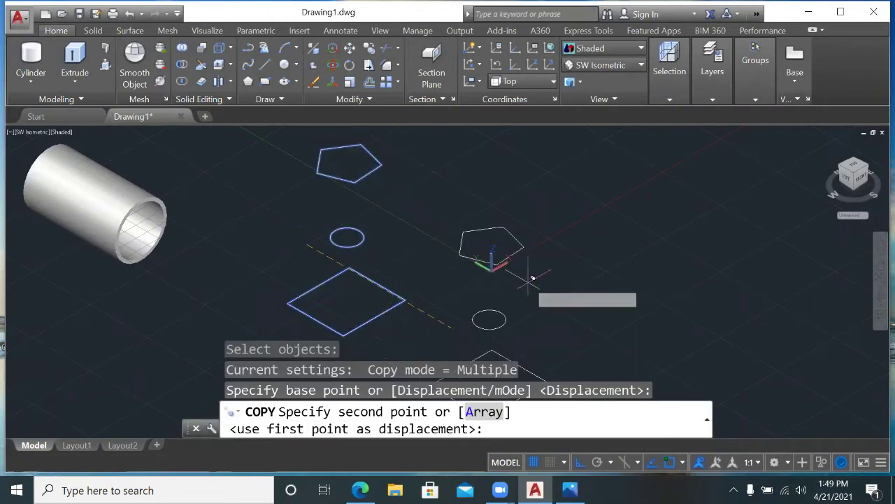
pyautogui.click(580, 462)
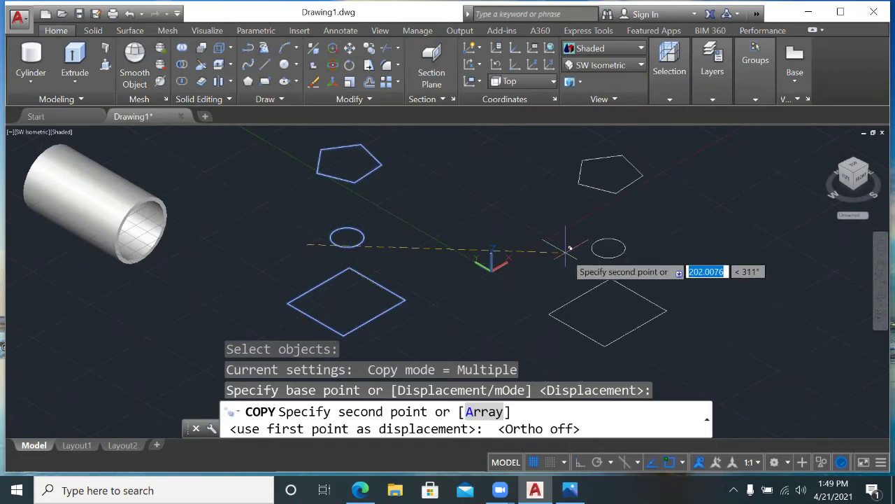
pyautogui.click(602, 269)
pyautogui.press('Escape')
pyautogui.press('Escape')
pyautogui.press('Escape')
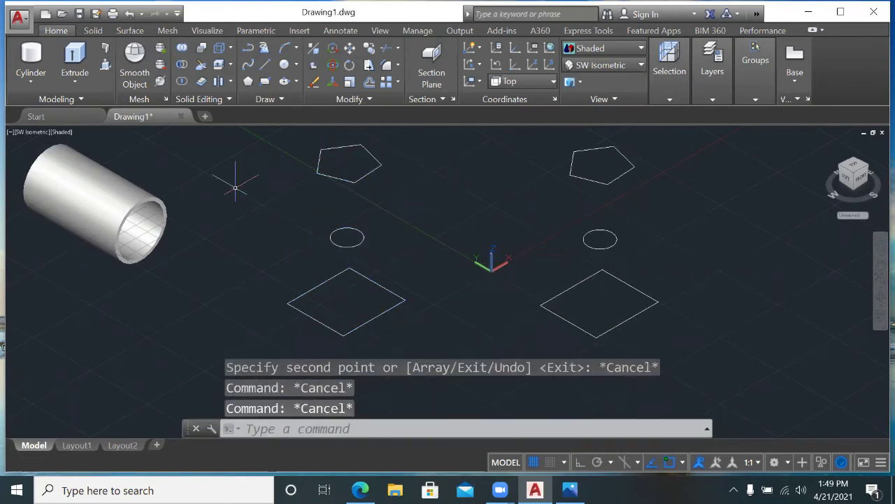
pyautogui.click(74, 87)
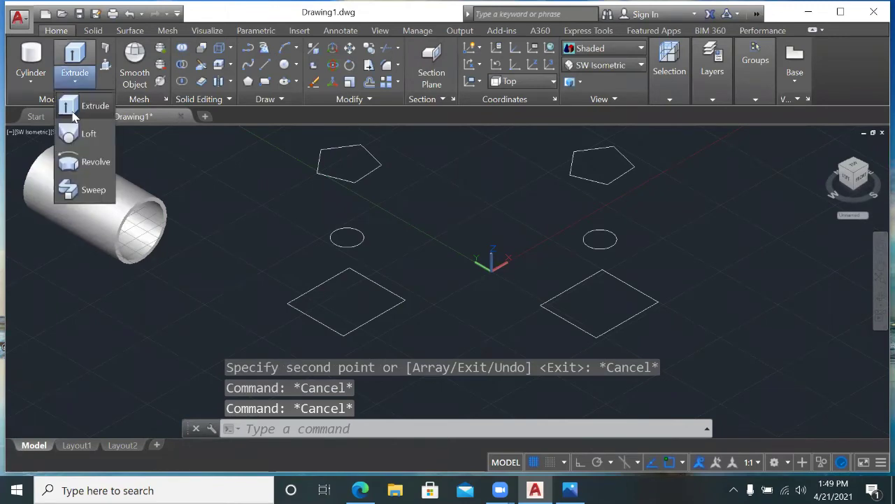
# - Loft the left square, circle, pentagon and bottom square into a solid using cross sections only
pyautogui.click(82, 135)
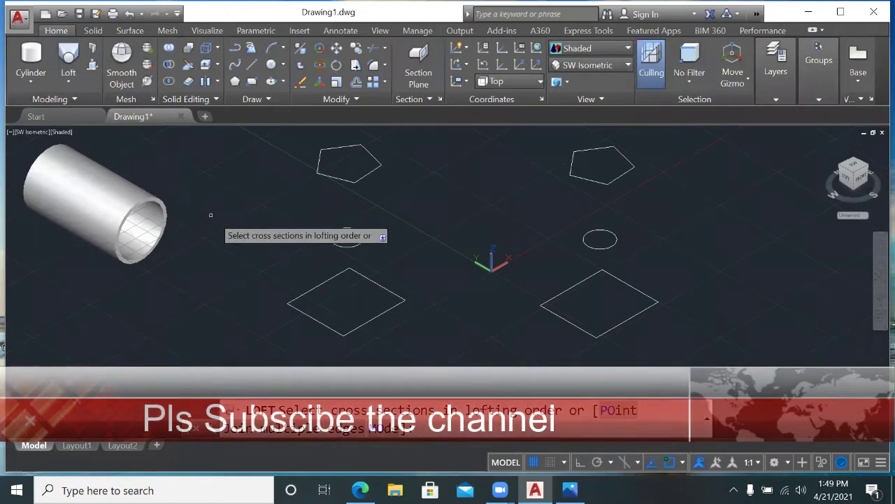
pyautogui.click(335, 277)
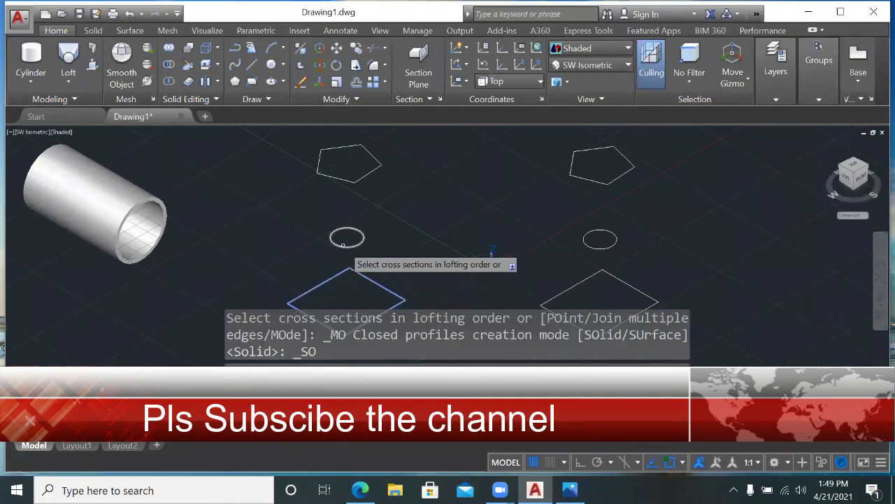
pyautogui.click(343, 245)
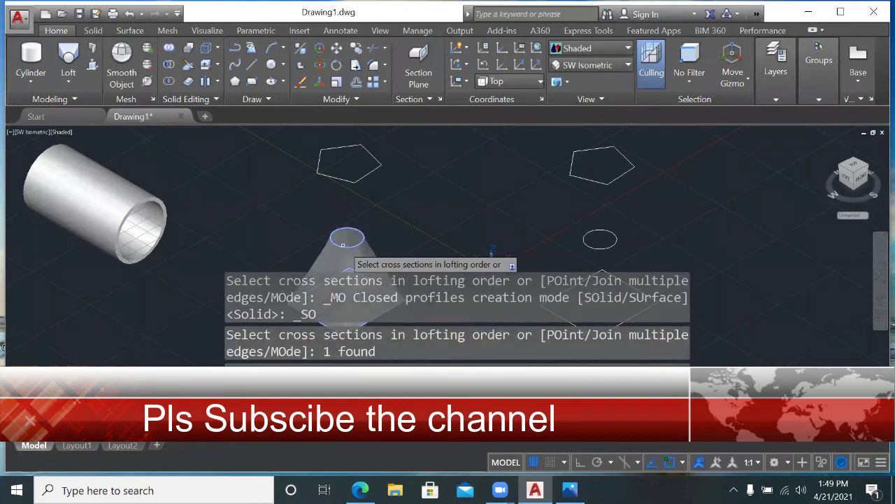
pyautogui.click(342, 179)
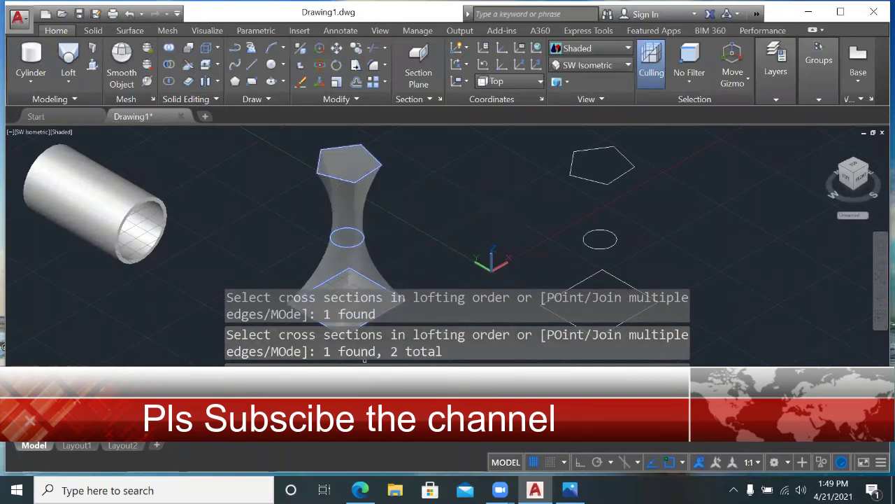
pyautogui.click(409, 301)
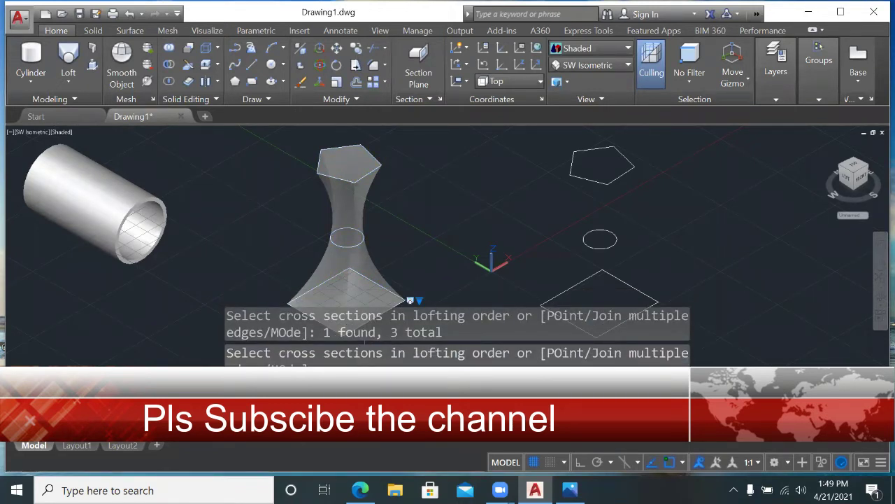
pyautogui.press('Return')
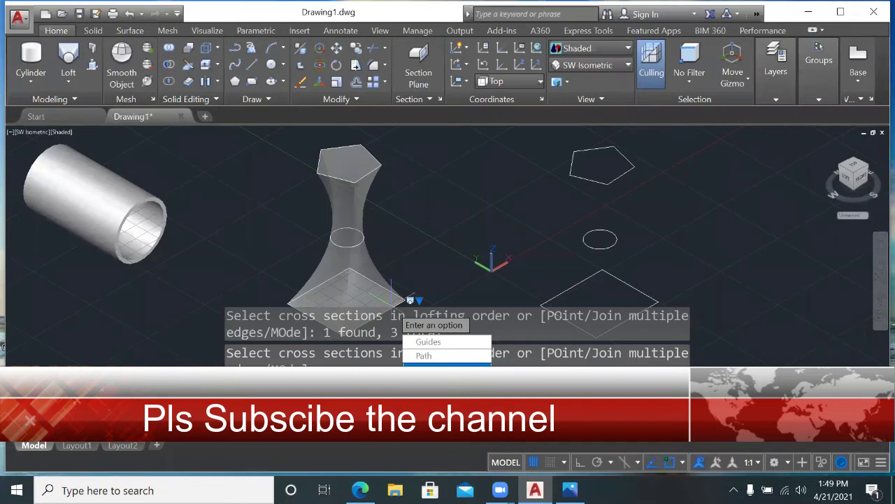
pyautogui.click(446, 364)
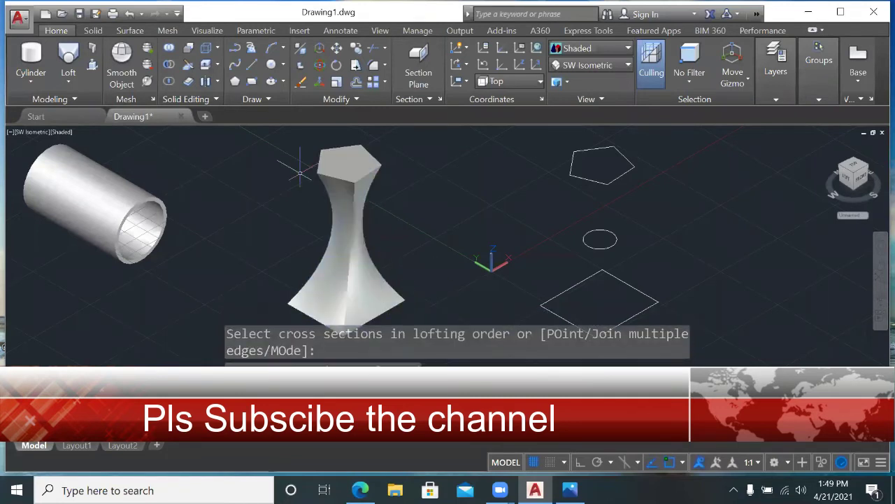
pyautogui.press('Return')
pyautogui.press('Escape')
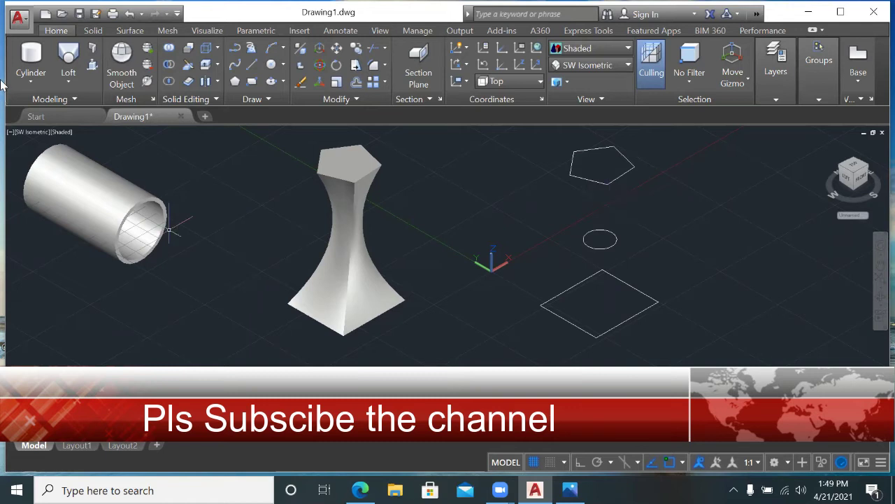
pyautogui.click(67, 59)
# - Loft the right square, pentagon, circle and last profile as cross sections into a solid
pyautogui.click(565, 292)
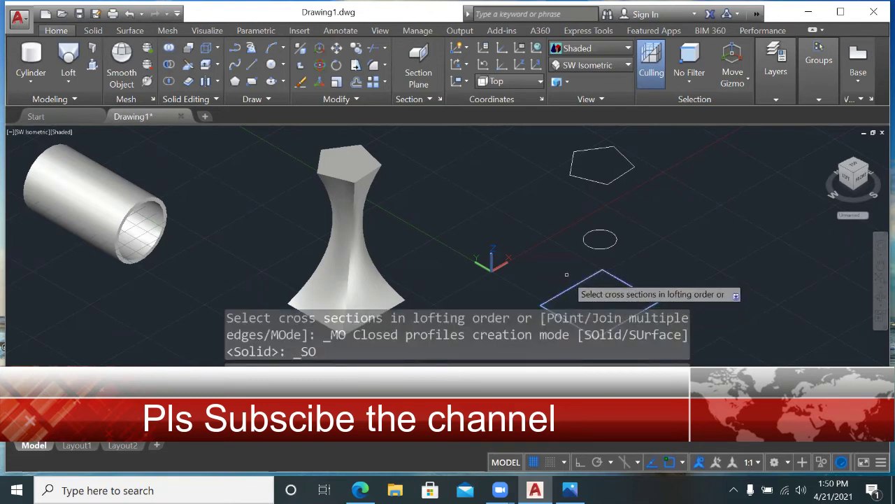
pyautogui.click(578, 176)
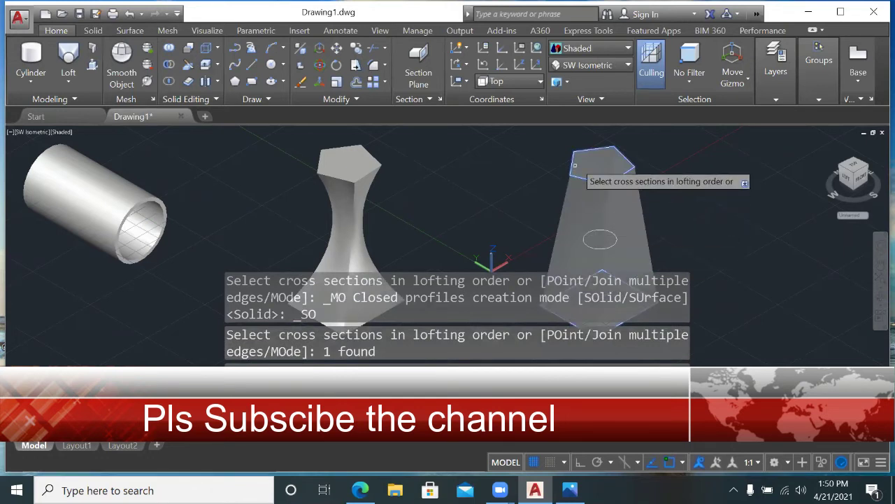
pyautogui.click(591, 233)
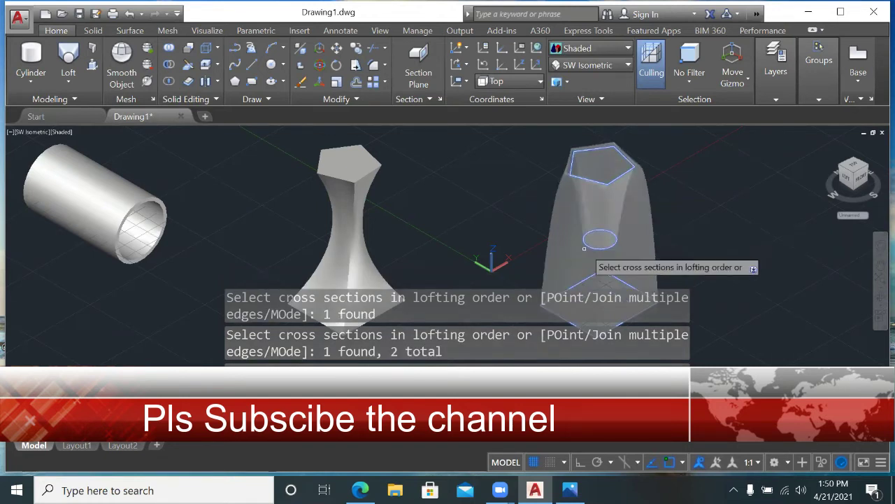
pyautogui.click(620, 301)
pyautogui.press('Return')
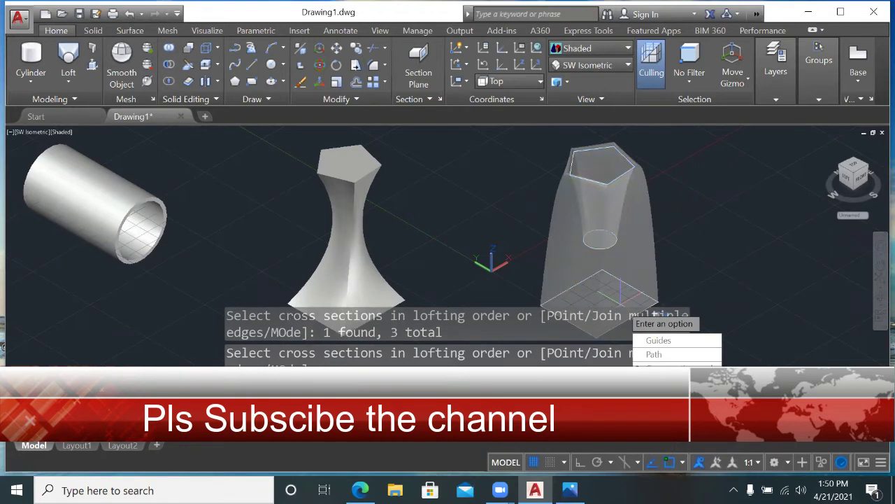
pyautogui.press('Return')
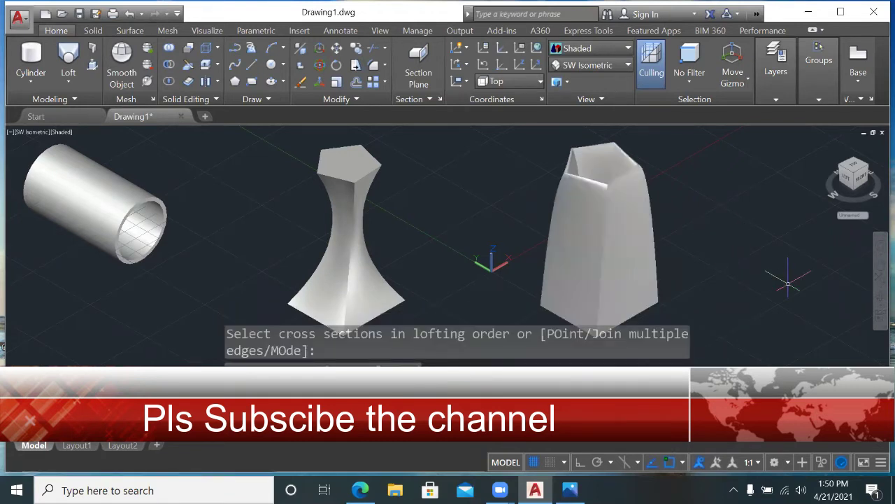
pyautogui.press('Escape')
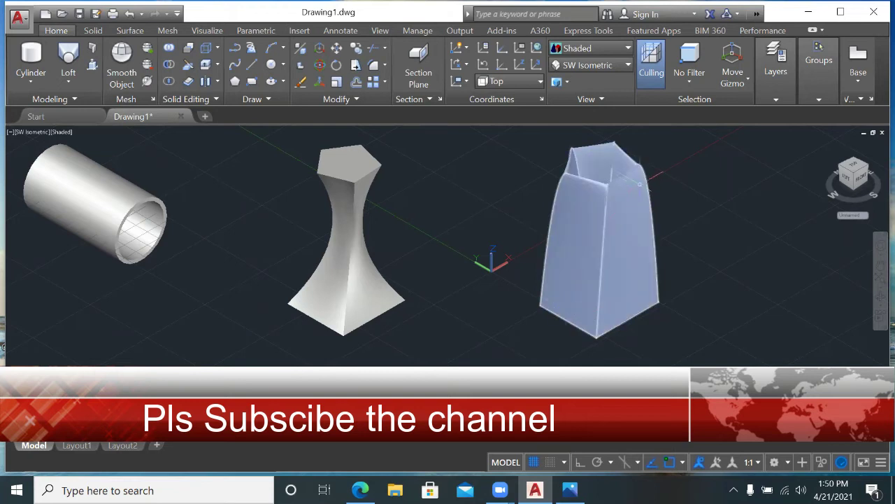
# - Orbit toward a top-down view, then switch to the SW Isometric preset view
pyautogui.click(880, 302)
pyautogui.moveTo(726, 234)
pyautogui.mouseDown()
pyautogui.moveTo(687, 298)
pyautogui.moveTo(685, 278)
pyautogui.mouseUp()
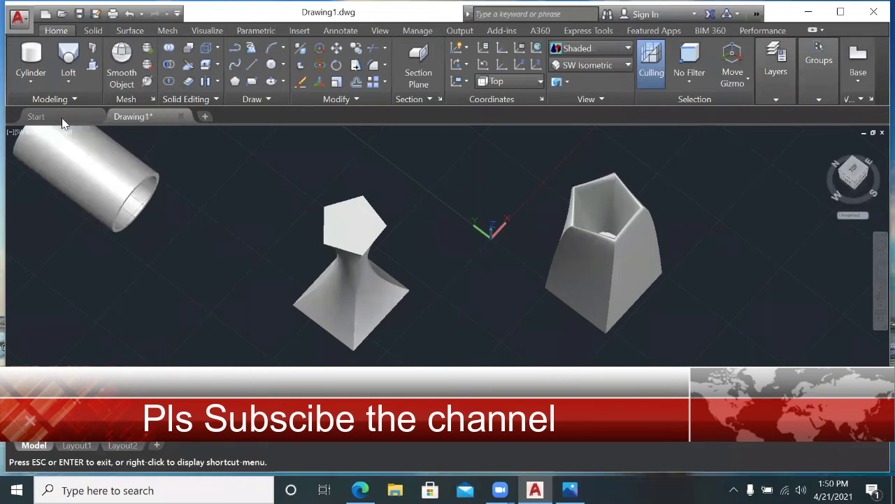
pyautogui.click(68, 89)
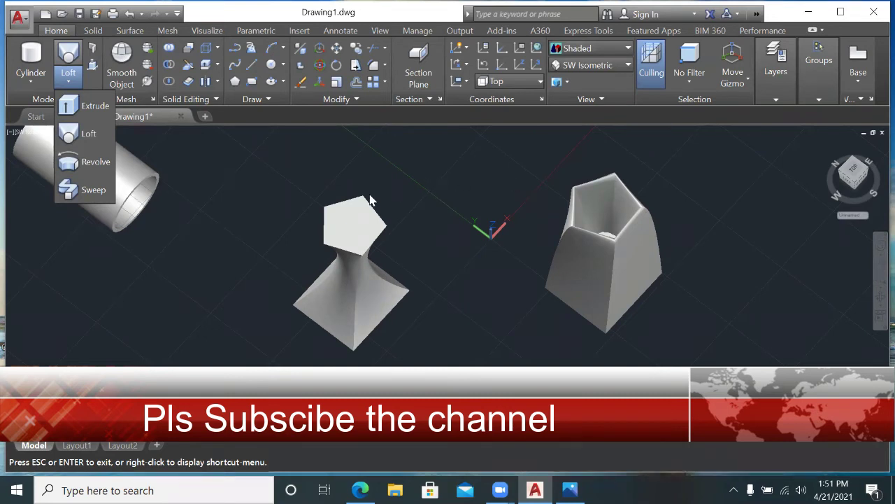
pyautogui.press('Escape')
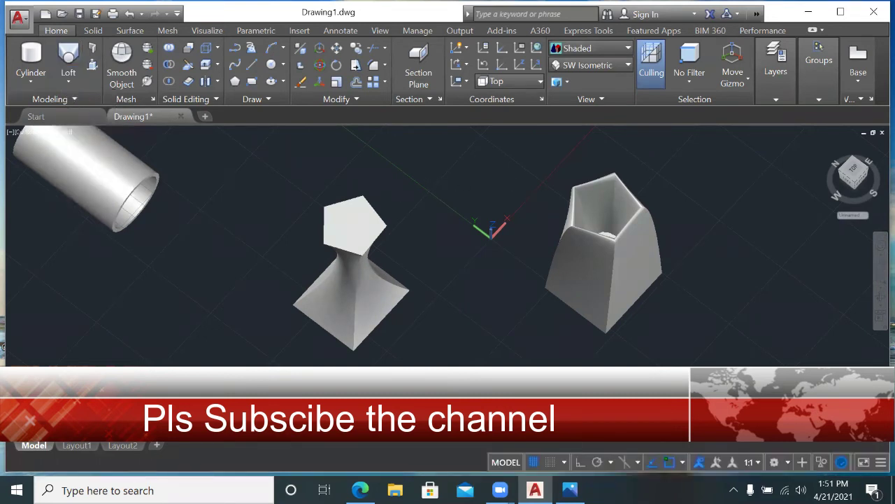
pyautogui.click(612, 70)
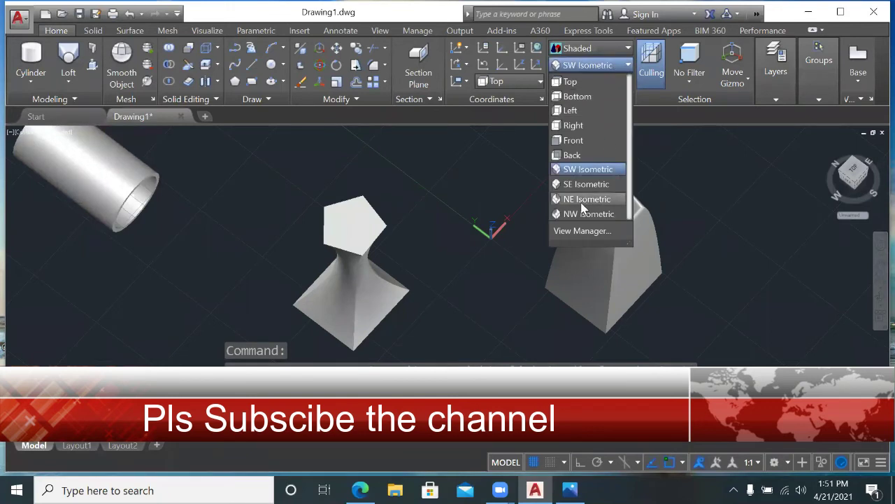
pyautogui.click(584, 175)
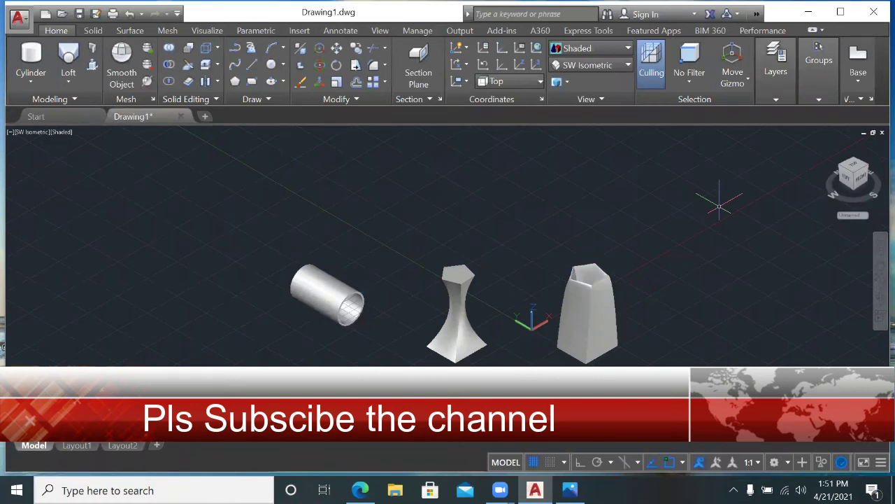
# - Undo three times to remove the loft and restore the loose profiles
pyautogui.hotkey('ctrl', 'z')
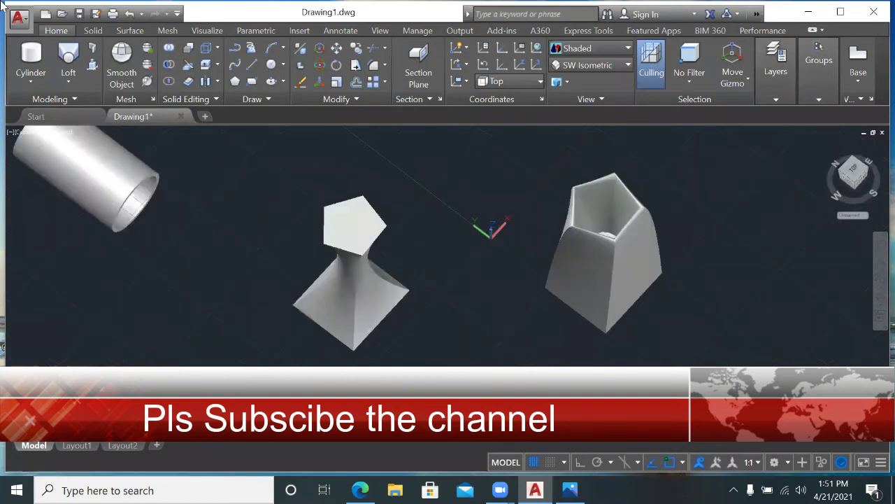
pyautogui.hotkey('ctrl', 'z')
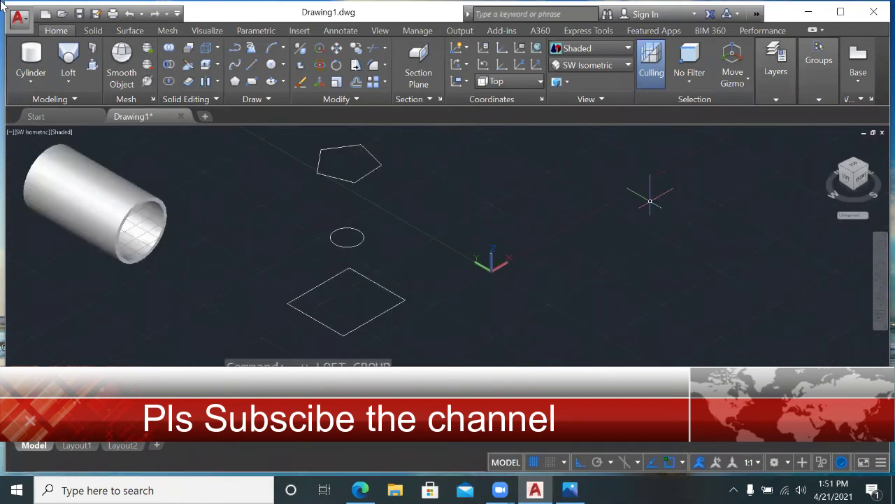
pyautogui.hotkey('ctrl', 'z')
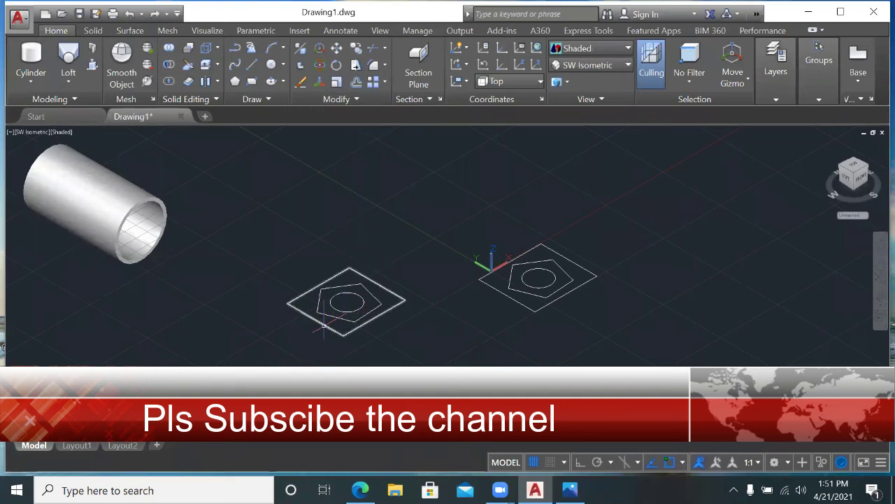
# - Move the left square high above the pentagon
pyautogui.press('Return')
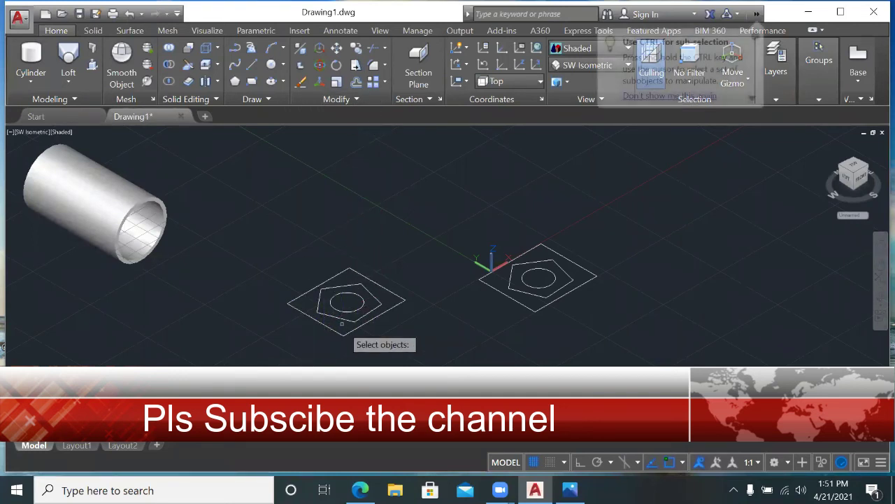
pyautogui.click(342, 320)
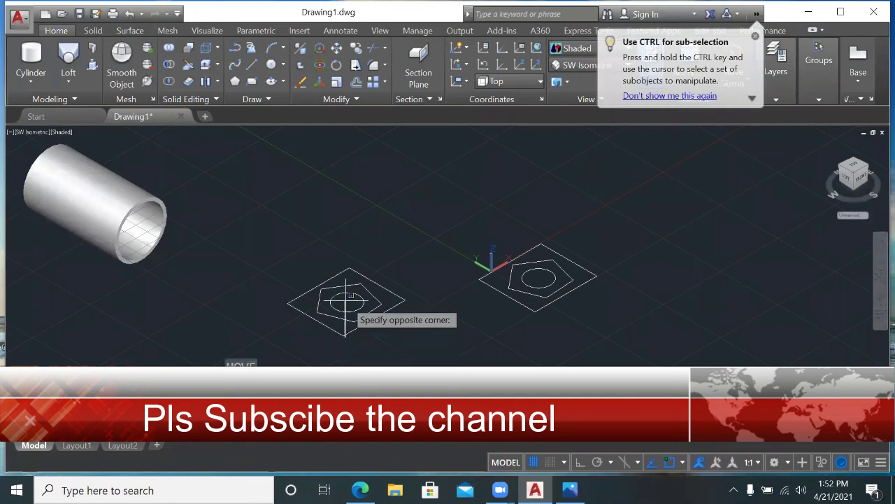
pyautogui.click(342, 320)
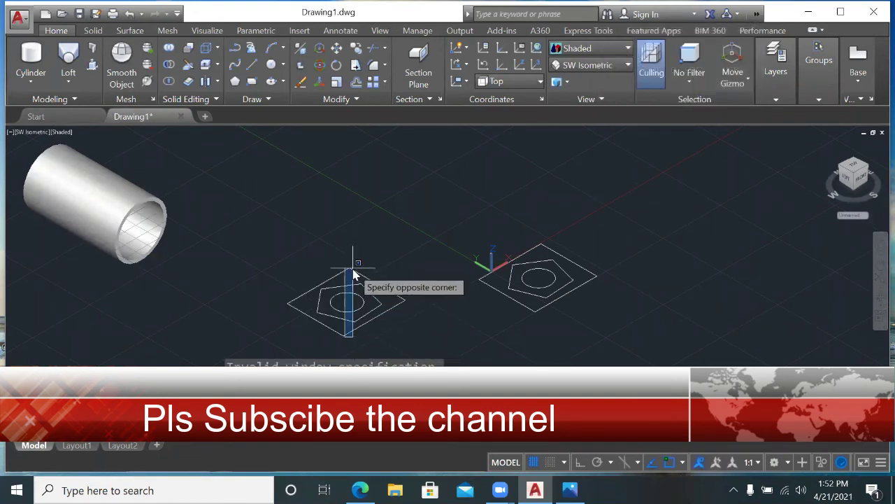
pyautogui.write('`m')
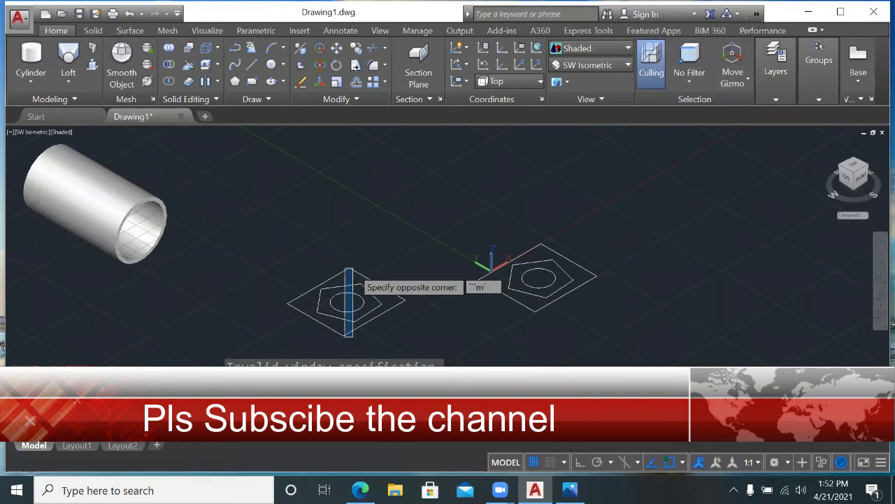
pyautogui.click(434, 327)
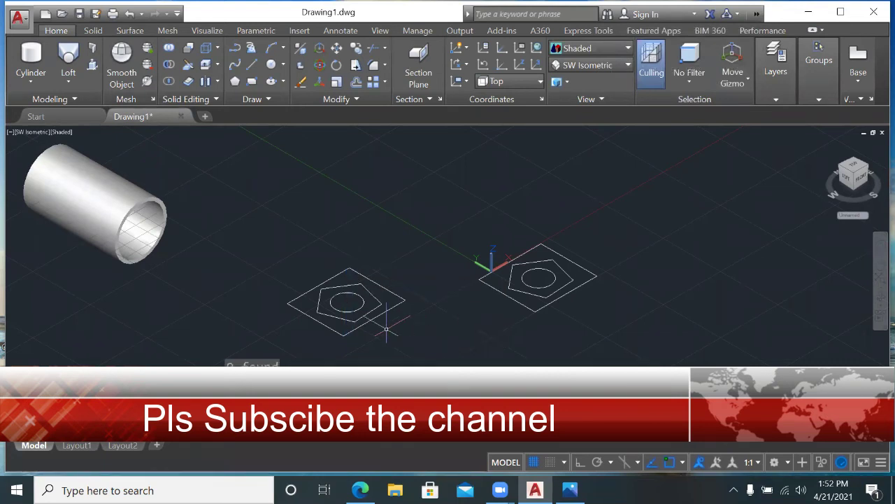
pyautogui.click(394, 295)
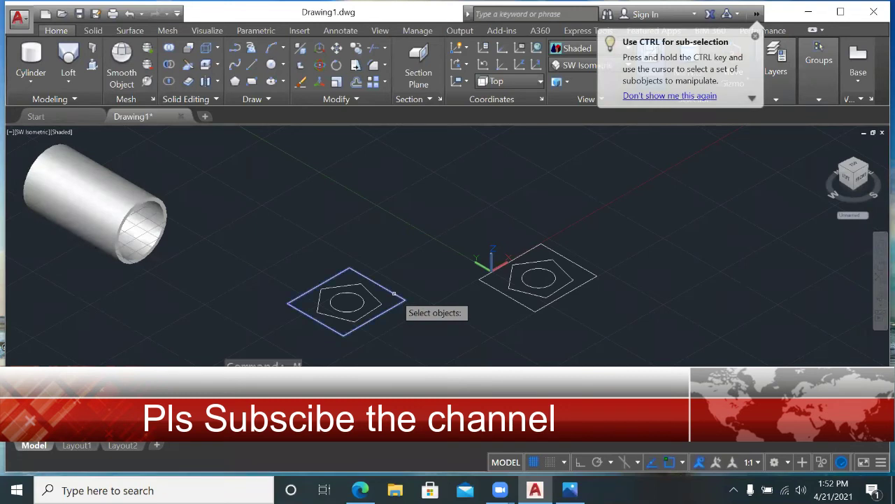
pyautogui.press('Return')
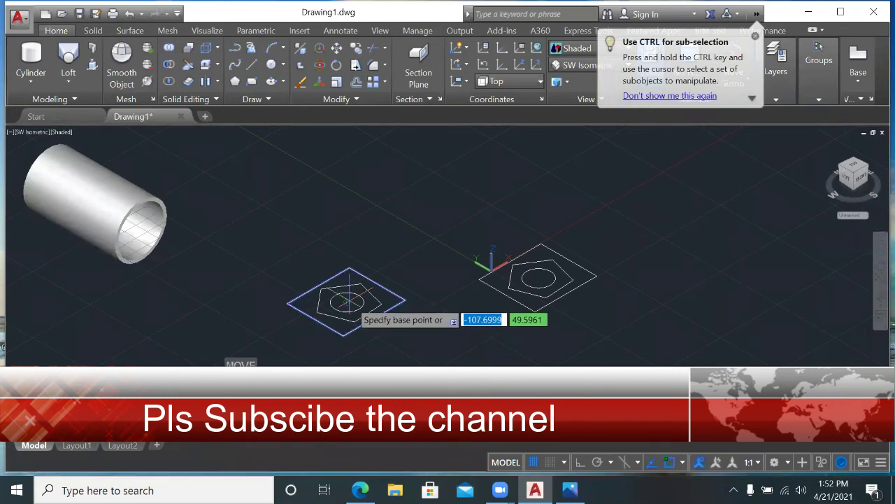
pyautogui.click(346, 302)
pyautogui.click(350, 154)
# - Raise the circle straight up along Z with Ortho on, placing it above the pentagon
pyautogui.press('Return')
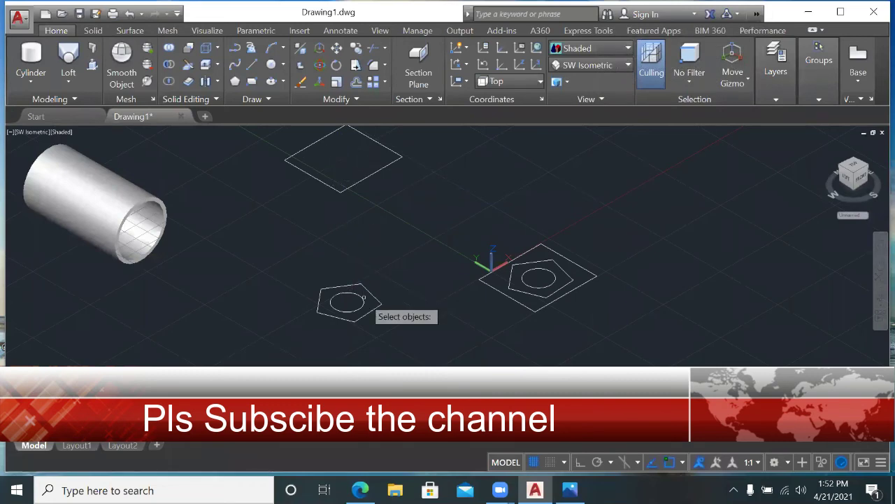
pyautogui.click(361, 302)
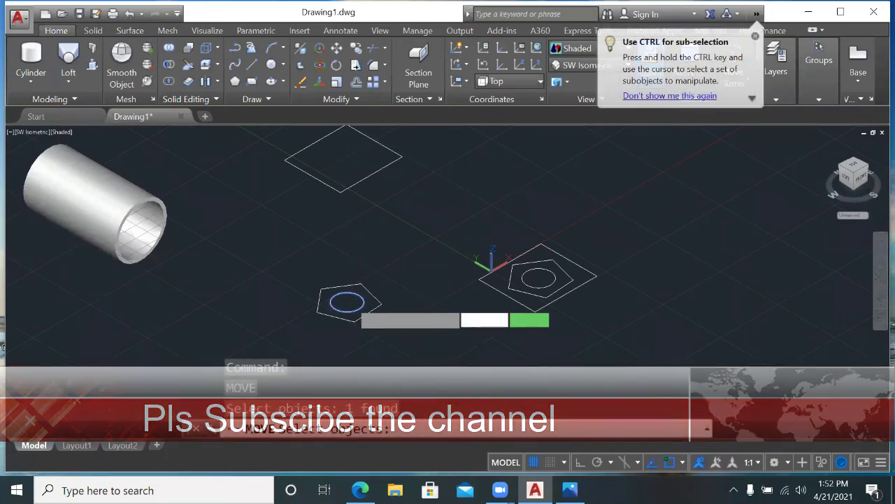
pyautogui.press('Return')
pyautogui.click(347, 302)
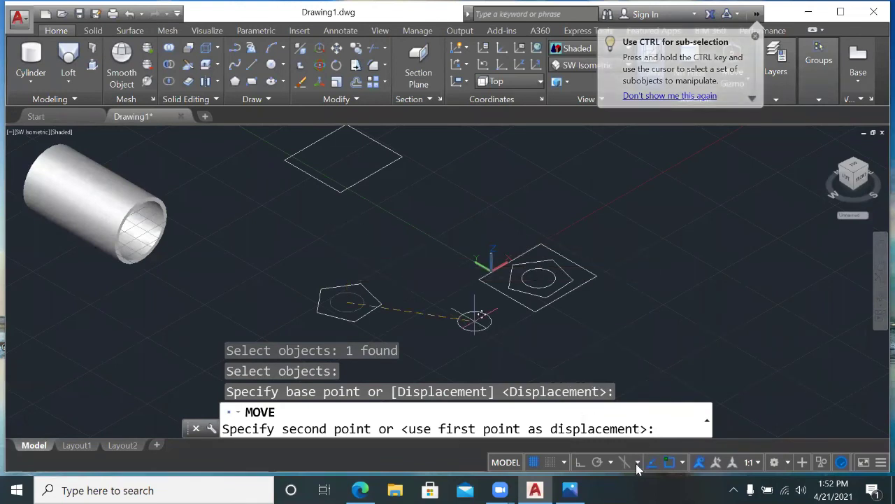
pyautogui.click(580, 463)
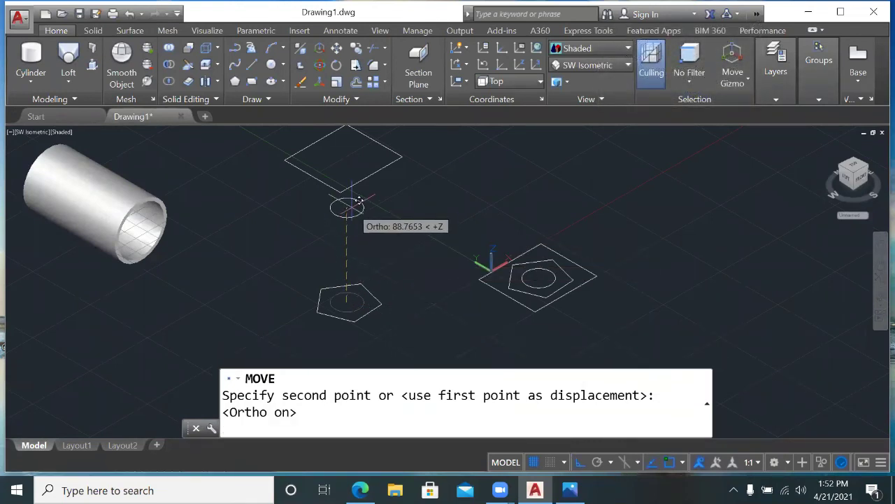
pyautogui.click(348, 229)
pyautogui.press('Escape')
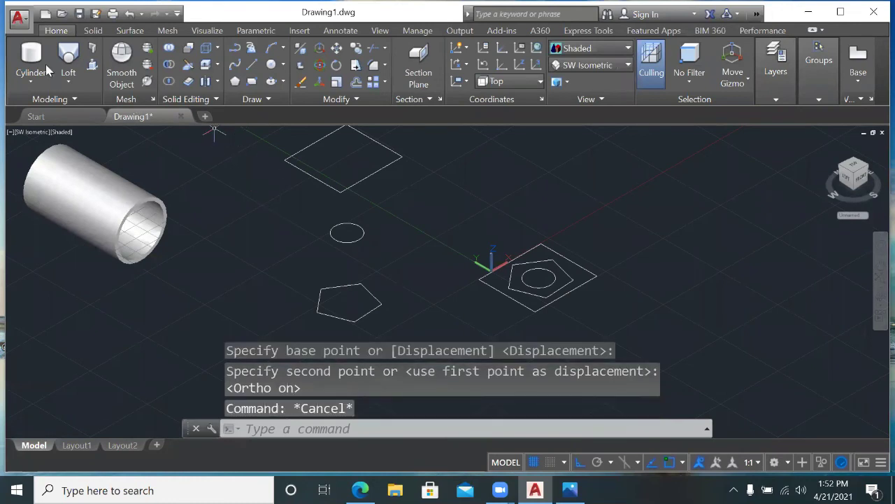
# - Loft the stacked pentagon, square and circle into a funnel-shaped solid using cross sections only
pyautogui.click(73, 81)
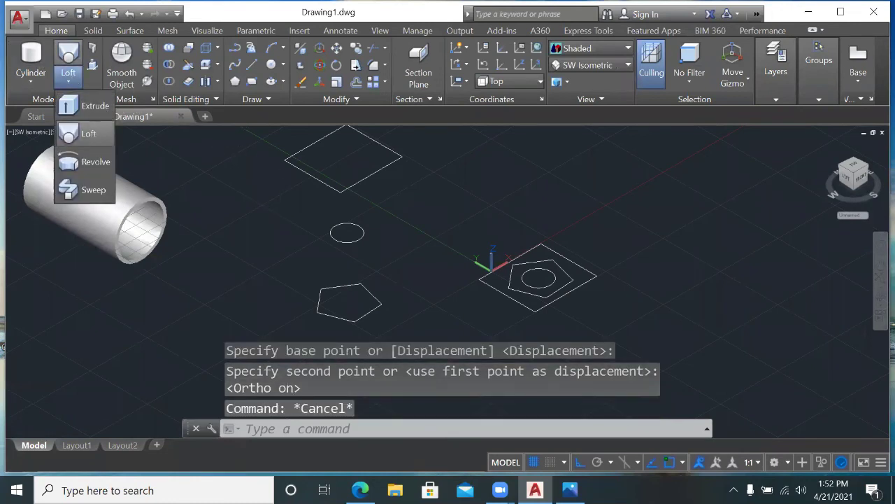
pyautogui.click(83, 133)
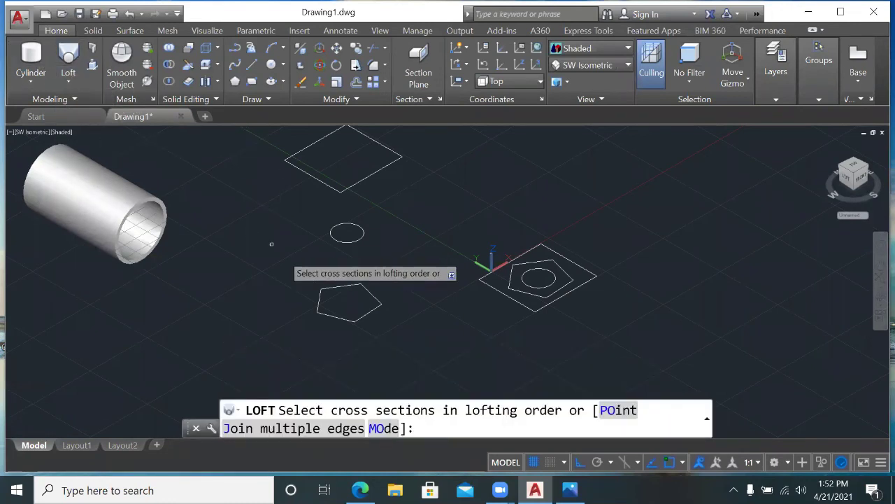
pyautogui.click(321, 291)
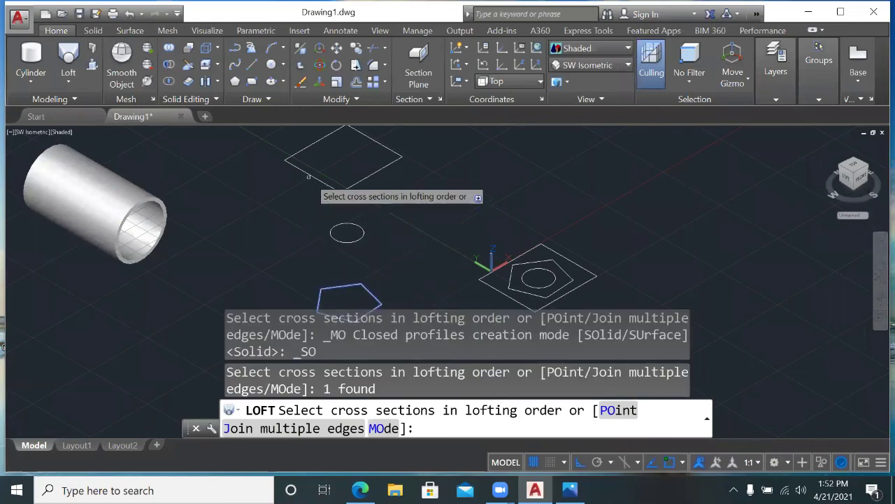
pyautogui.click(308, 175)
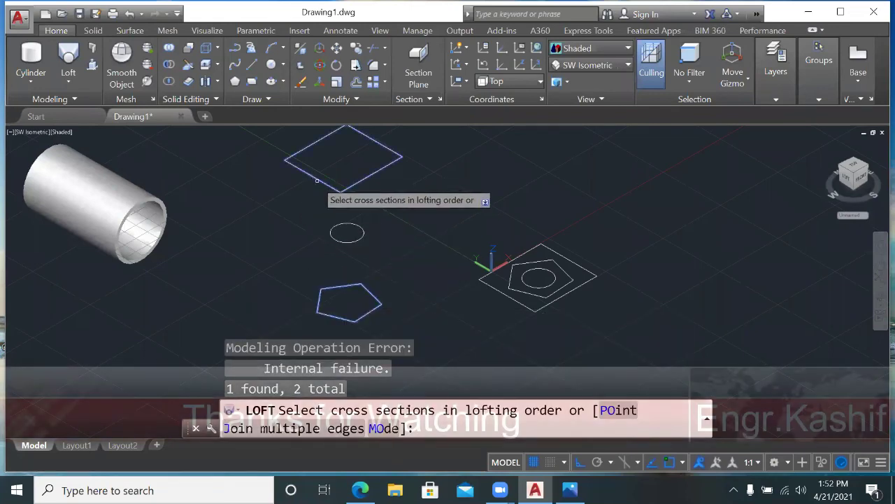
pyautogui.click(336, 226)
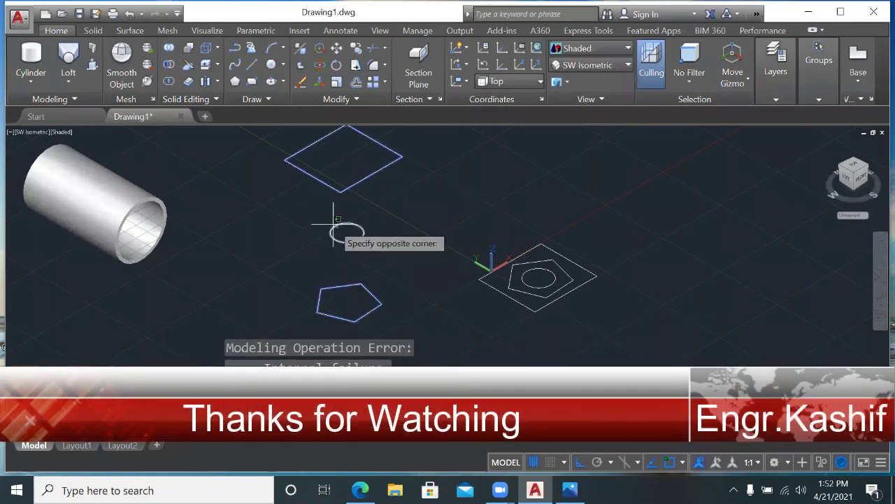
pyautogui.click(376, 302)
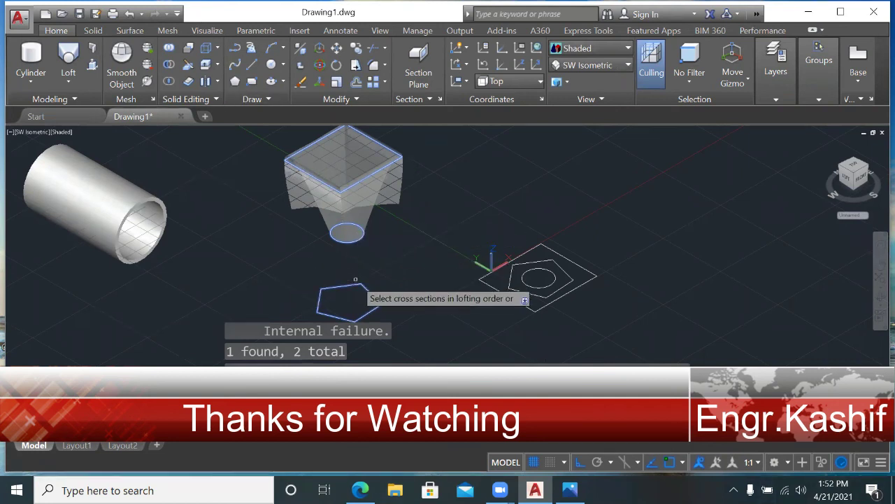
pyautogui.moveTo(357, 279); pyautogui.dragTo(349, 300)
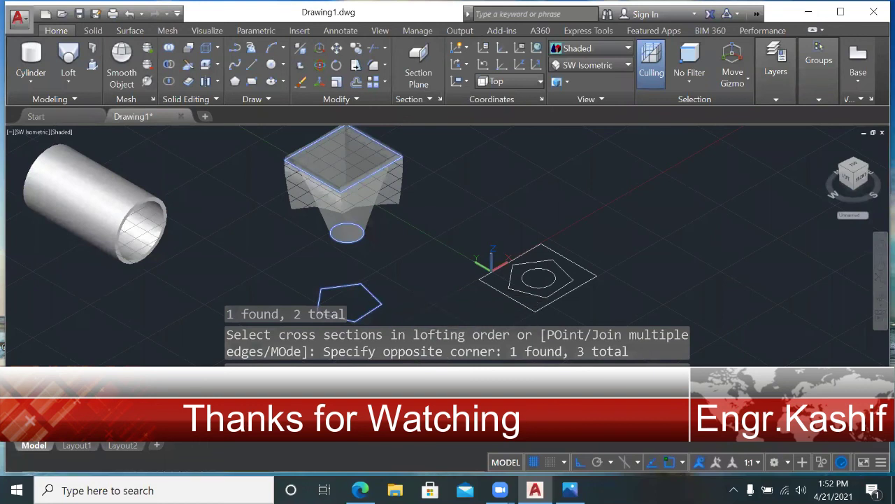
pyautogui.click(320, 307)
pyautogui.press('Return')
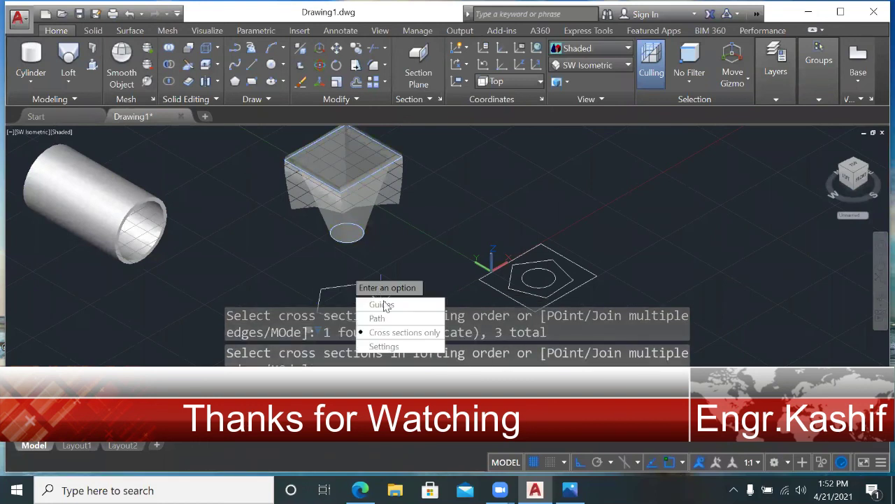
pyautogui.click(389, 332)
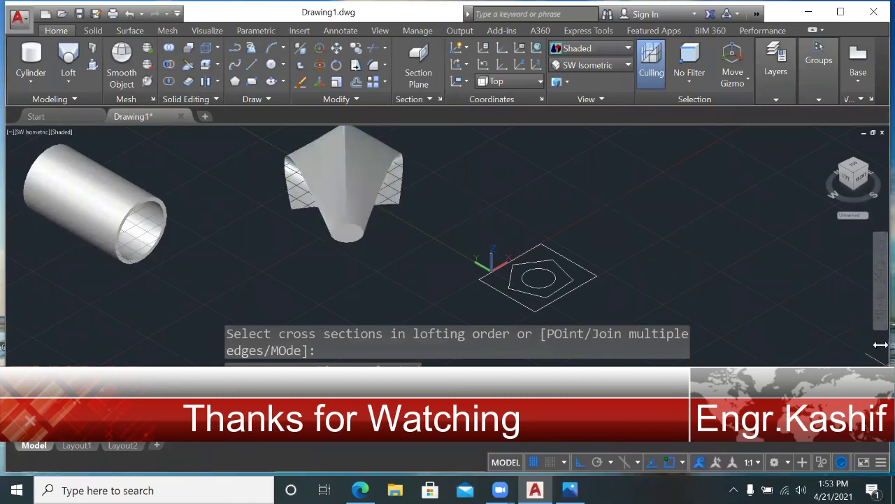
pyautogui.click(879, 301)
# - Orbit the model to inspect the funnel loft and tube from the front and another angle
pyautogui.moveTo(380, 201)
pyautogui.mouseDown()
pyautogui.moveTo(288, 213)
pyautogui.moveTo(296, 232)
pyautogui.moveTo(318, 184)
pyautogui.moveTo(314, 214)
pyautogui.moveTo(320, 184)
pyautogui.moveTo(320, 212)
pyautogui.moveTo(314, 190)
pyautogui.mouseUp()
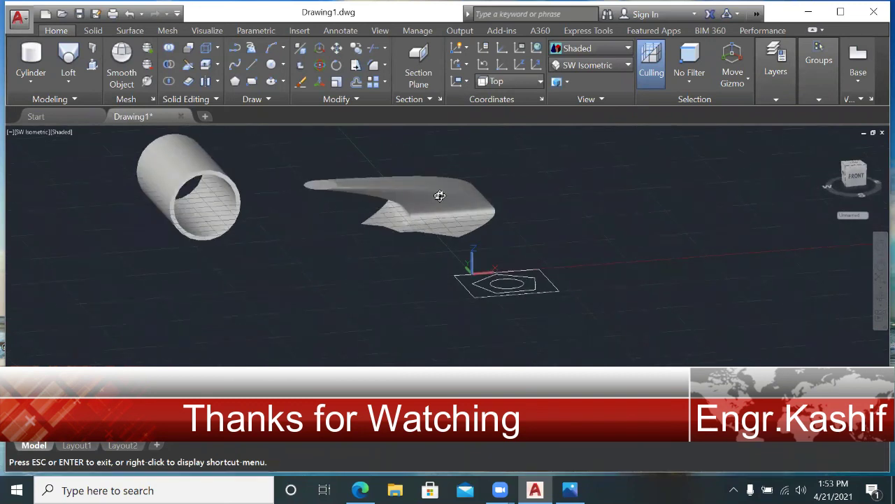
pyautogui.moveTo(311, 197)
pyautogui.mouseDown()
pyautogui.moveTo(473, 236)
pyautogui.moveTo(466, 184)
pyautogui.moveTo(474, 197)
pyautogui.mouseUp()
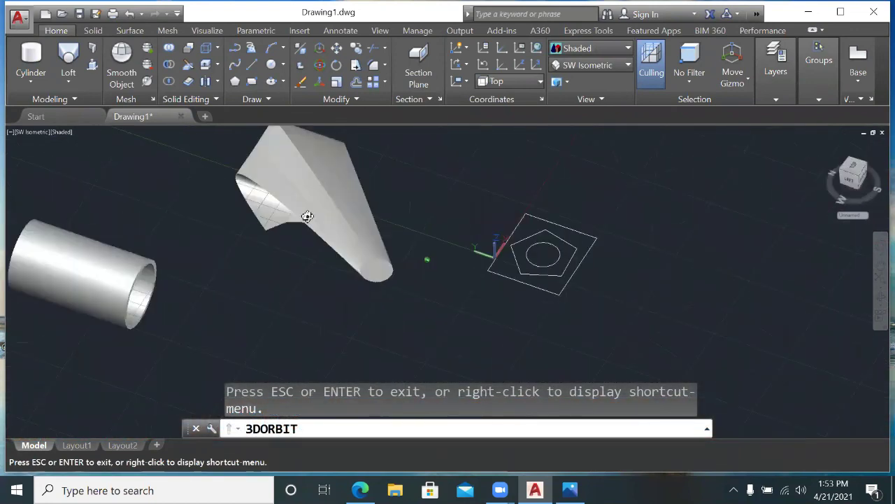